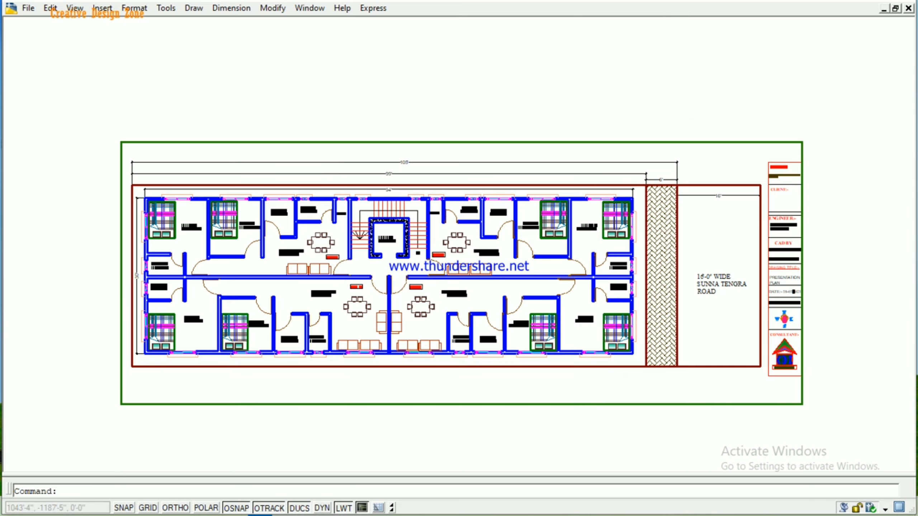
Zoom and recentre the whole floor plan in the drawing area
{"action": "scroll", "coordinate": [596, 358], "scroll_direction": "up", "scroll_amount": 3}
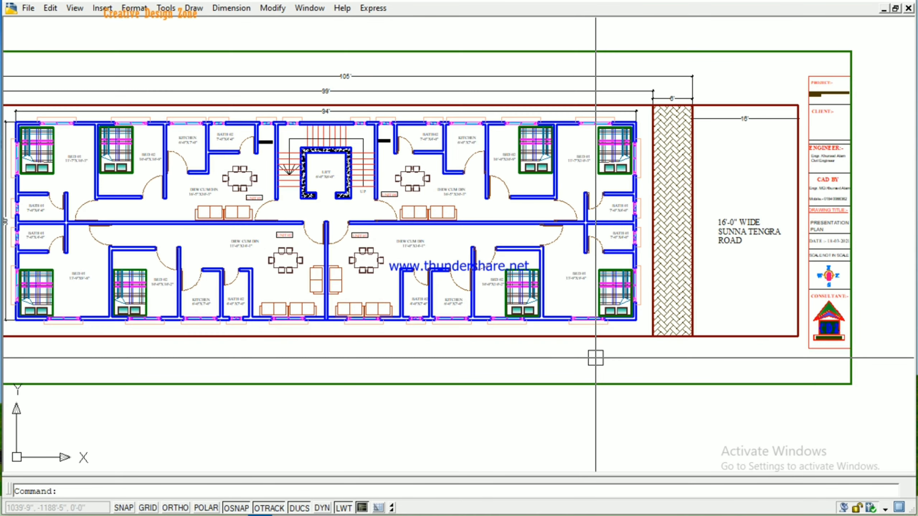
{"action": "scroll", "coordinate": [596, 358], "scroll_direction": "down", "scroll_amount": 3}
{"action": "scroll", "coordinate": [589, 352], "scroll_direction": "up", "scroll_amount": 2}
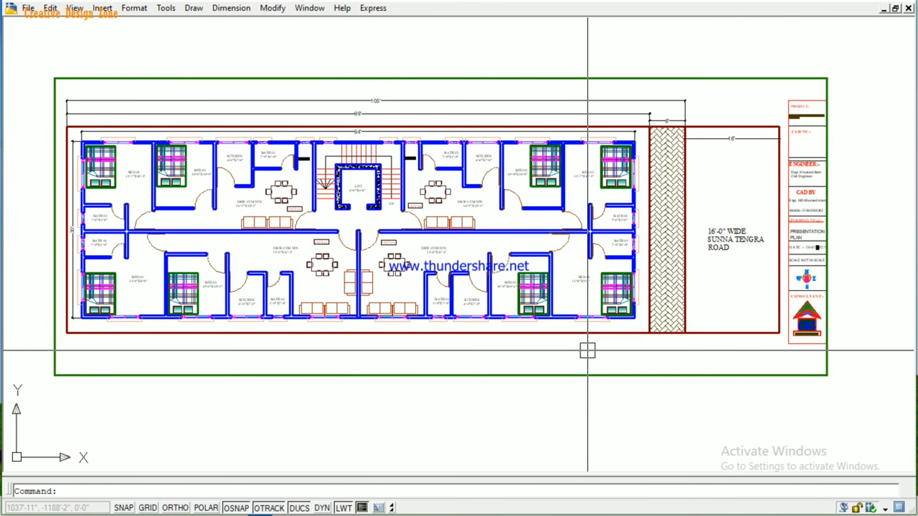
{"action": "middle_click_drag", "start_coordinate": [581, 356], "coordinate": [600, 384]}
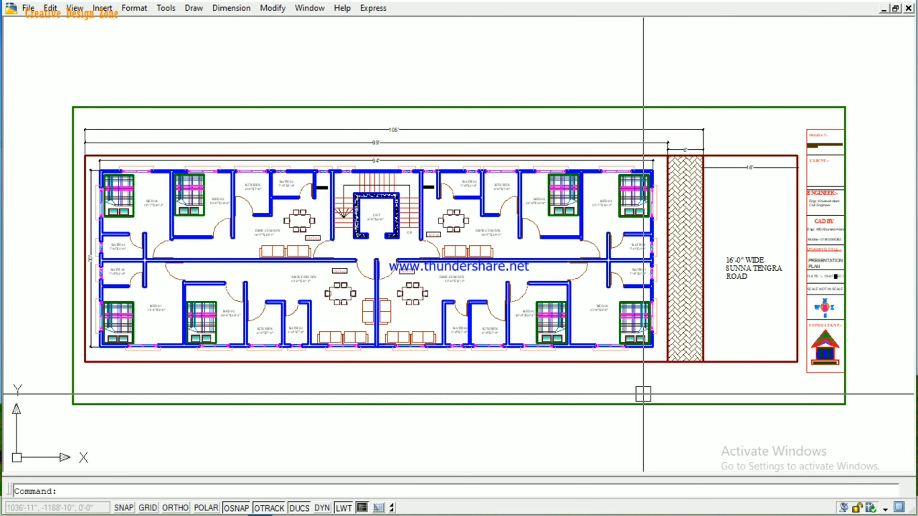
Zoom in and pan to bring the road strip and right-hand units into view
{"action": "scroll", "coordinate": [687, 339], "scroll_direction": "up", "scroll_amount": 2}
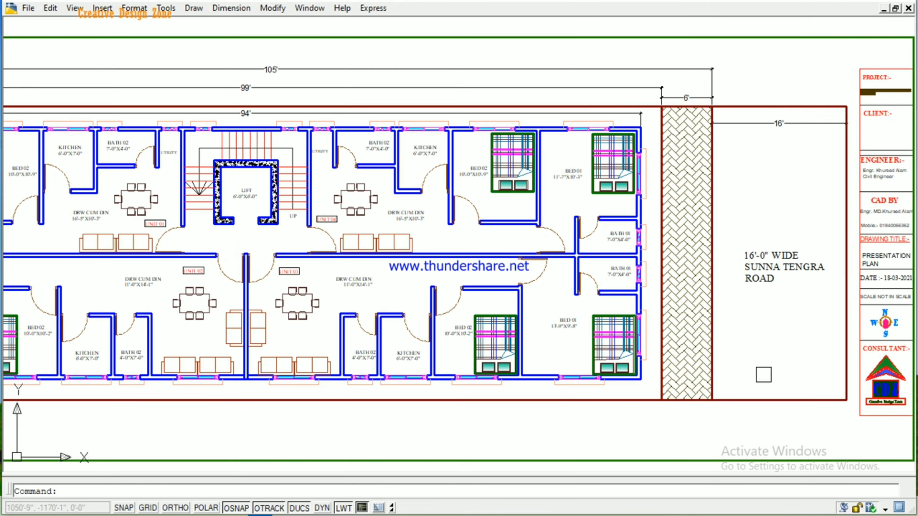
{"action": "middle_click_drag", "start_coordinate": [686, 339], "coordinate": [592, 257]}
{"action": "scroll", "coordinate": [591, 254], "scroll_direction": "up", "scroll_amount": 3}
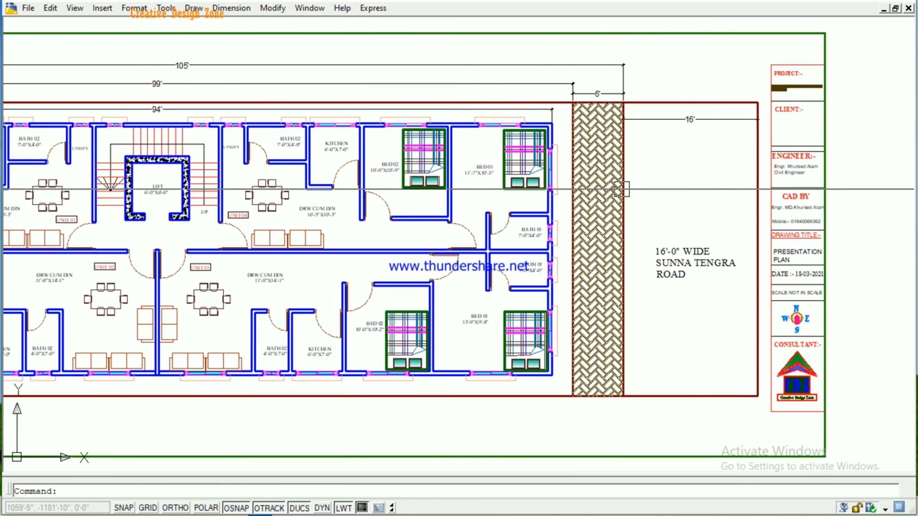
{"action": "scroll", "coordinate": [687, 271], "scroll_direction": "up", "scroll_amount": 2}
{"action": "scroll", "coordinate": [694, 303], "scroll_direction": "down", "scroll_amount": 7}
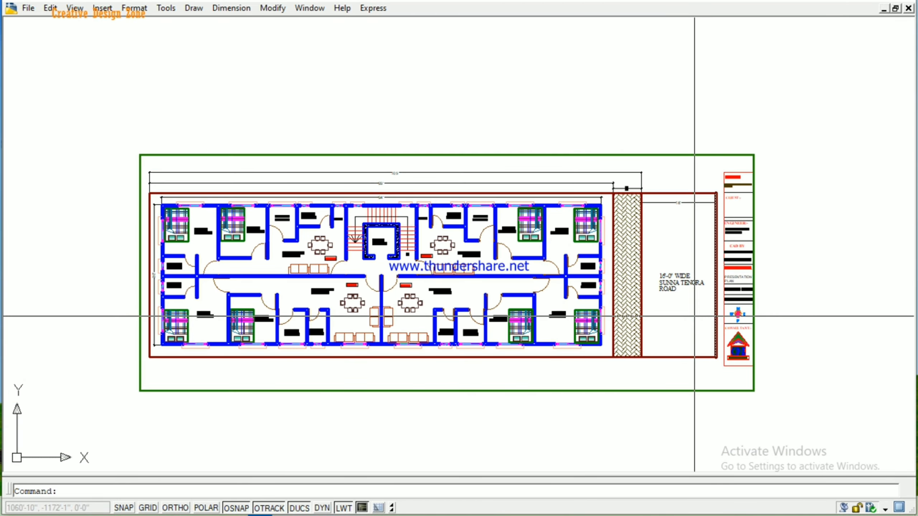
{"action": "scroll", "coordinate": [709, 337], "scroll_direction": "up", "scroll_amount": 7}
Pan across the road and title block, zooming in and out on them
{"action": "middle_click_drag", "start_coordinate": [709, 337], "coordinate": [668, 333]}
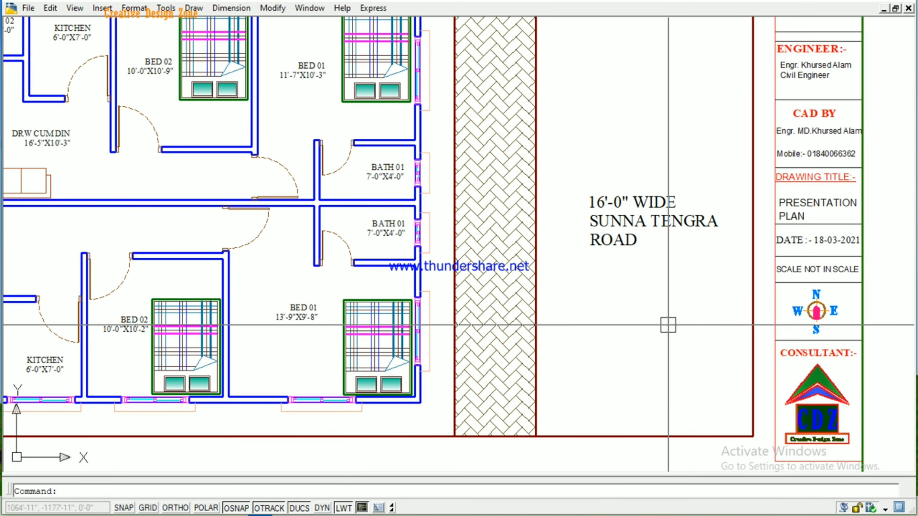
{"action": "scroll", "coordinate": [730, 325], "scroll_direction": "up", "scroll_amount": 2}
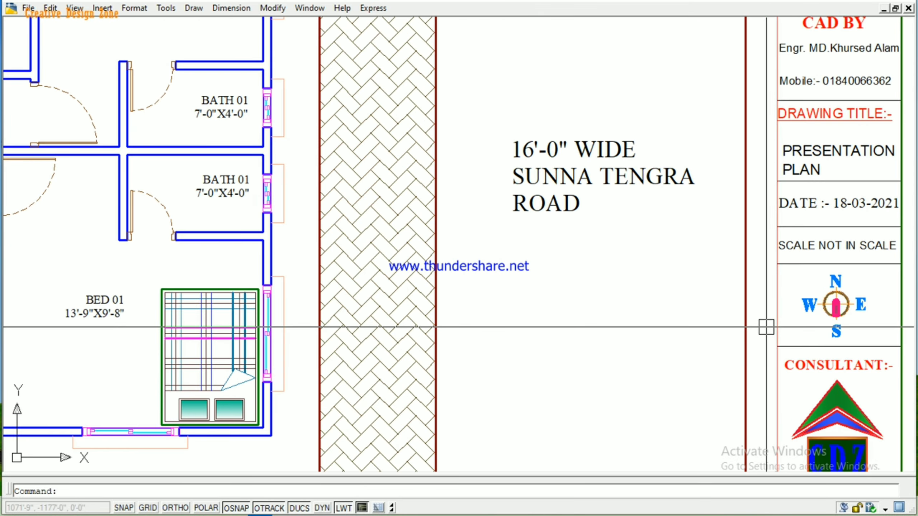
{"action": "scroll", "coordinate": [766, 327], "scroll_direction": "down", "scroll_amount": 2}
{"action": "scroll", "coordinate": [686, 338], "scroll_direction": "down", "scroll_amount": 1}
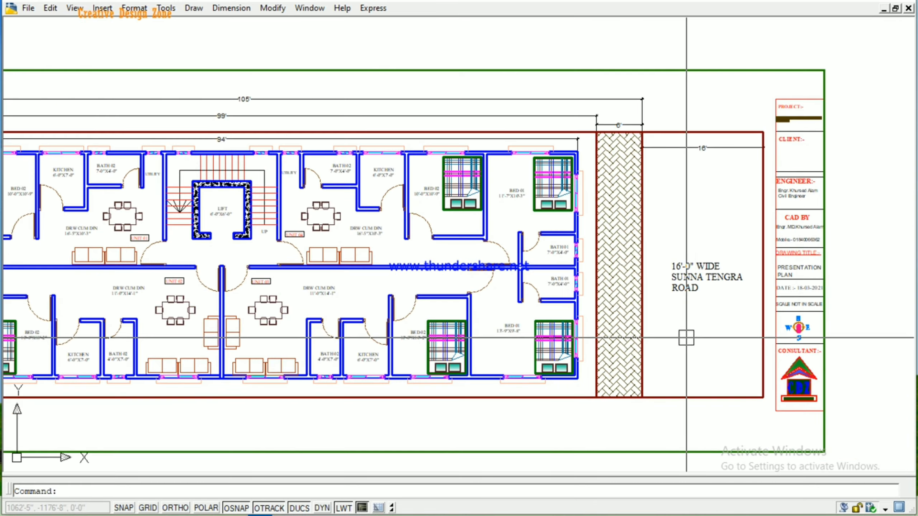
{"action": "mouse_move", "coordinate": [685, 338]}
{"action": "middle_mouse_down"}
{"action": "mouse_move", "coordinate": [719, 346]}
{"action": "mouse_move", "coordinate": [672, 297]}
{"action": "mouse_move", "coordinate": [697, 318]}
{"action": "mouse_move", "coordinate": [697, 305]}
{"action": "mouse_move", "coordinate": [682, 311]}
{"action": "middle_mouse_up"}
{"action": "scroll", "coordinate": [696, 338], "scroll_direction": "down", "scroll_amount": 1}
{"action": "scroll", "coordinate": [661, 310], "scroll_direction": "up", "scroll_amount": 2}
{"action": "scroll", "coordinate": [697, 318], "scroll_direction": "down", "scroll_amount": 2}
{"action": "scroll", "coordinate": [696, 304], "scroll_direction": "up", "scroll_amount": 2}
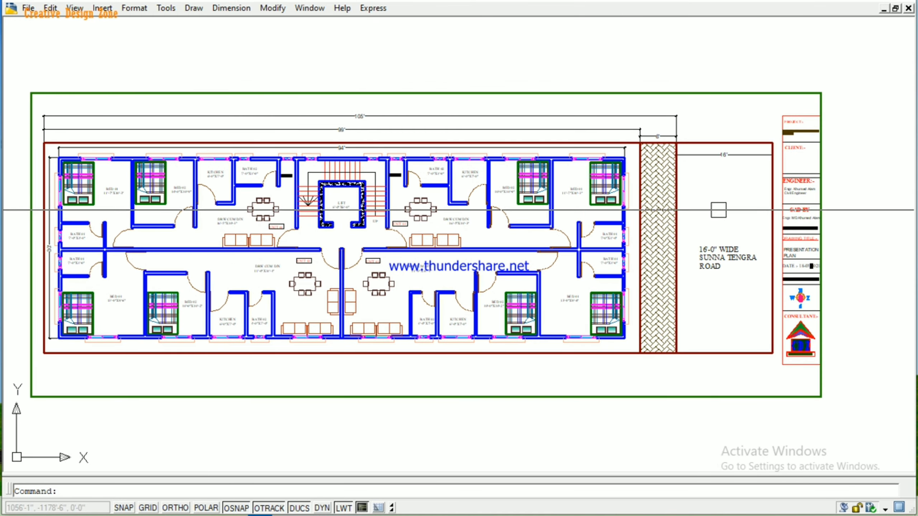
Zoom and move the small plan toward the middle of the view
{"action": "scroll", "coordinate": [730, 250], "scroll_direction": "up", "scroll_amount": 1}
{"action": "scroll", "coordinate": [730, 250], "scroll_direction": "up", "scroll_amount": 2}
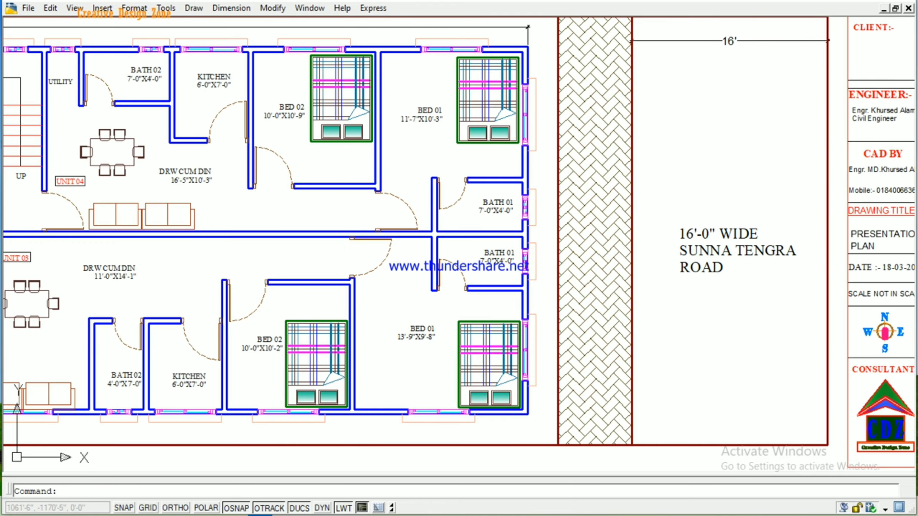
{"action": "scroll", "coordinate": [772, 313], "scroll_direction": "down", "scroll_amount": 4}
{"action": "scroll", "coordinate": [708, 234], "scroll_direction": "up", "scroll_amount": 1}
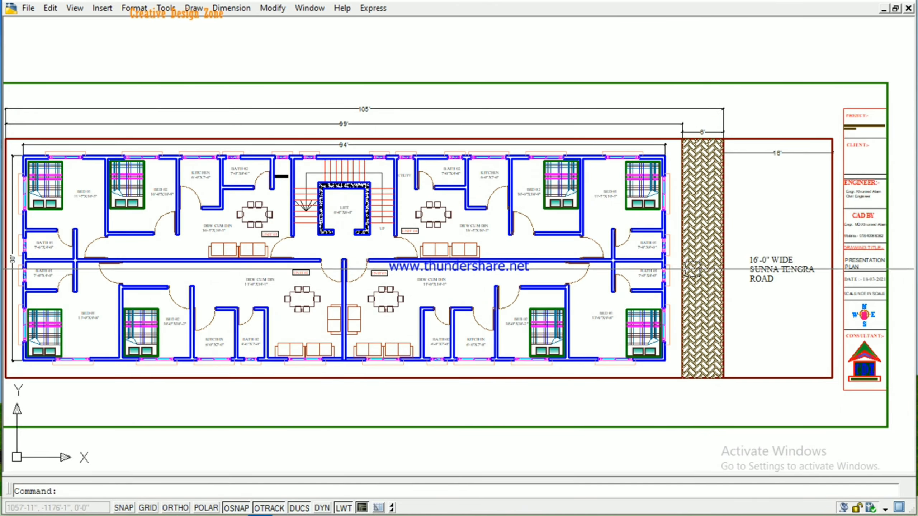
{"action": "scroll", "coordinate": [705, 221], "scroll_direction": "up", "scroll_amount": 1}
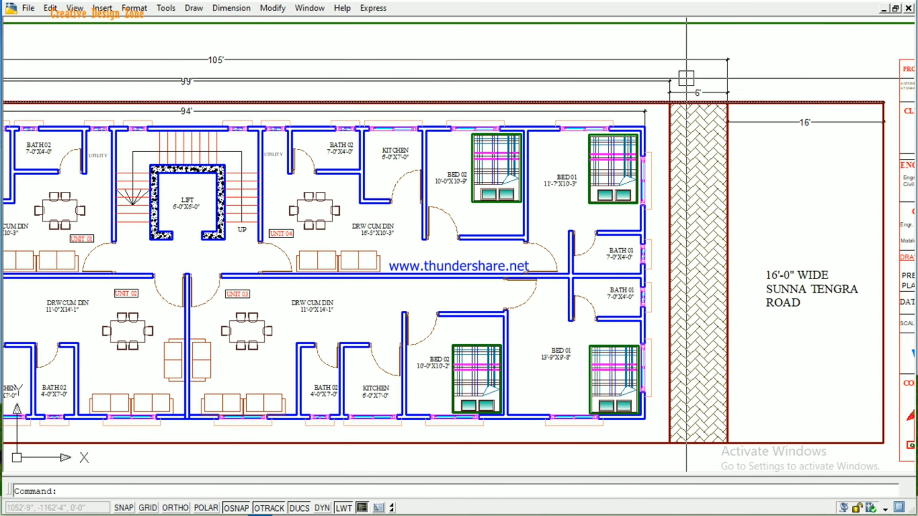
{"action": "scroll", "coordinate": [751, 242], "scroll_direction": "down", "scroll_amount": 4}
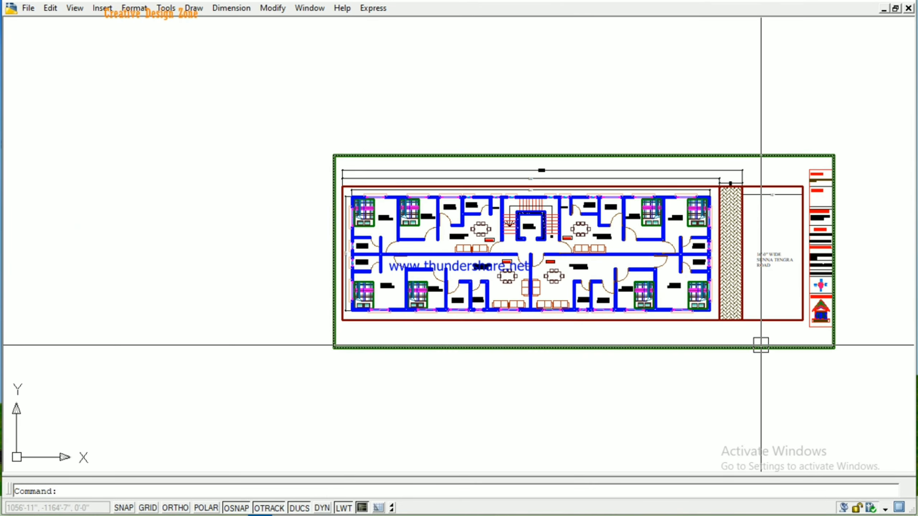
{"action": "middle_click_drag", "start_coordinate": [758, 343], "coordinate": [671, 326]}
{"action": "scroll", "coordinate": [607, 307], "scroll_direction": "up", "scroll_amount": 2}
Enlarge and centre the plan so the road and title block stay visible
{"action": "middle_click_drag", "start_coordinate": [607, 307], "coordinate": [625, 369]}
{"action": "scroll", "coordinate": [527, 341], "scroll_direction": "up", "scroll_amount": 2}
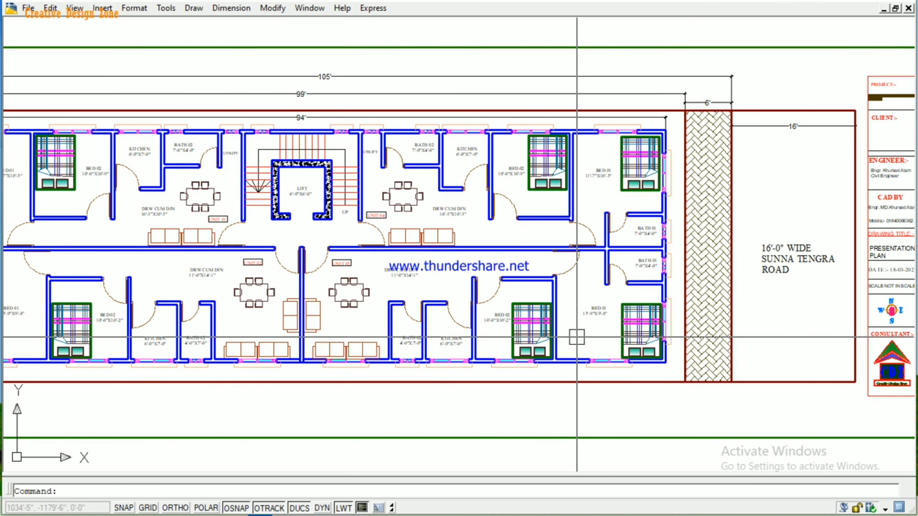
{"action": "mouse_move", "coordinate": [527, 342]}
{"action": "middle_mouse_down"}
{"action": "mouse_move", "coordinate": [560, 325]}
{"action": "mouse_move", "coordinate": [539, 298]}
{"action": "middle_mouse_up"}
{"action": "scroll", "coordinate": [617, 317], "scroll_direction": "down", "scroll_amount": 2}
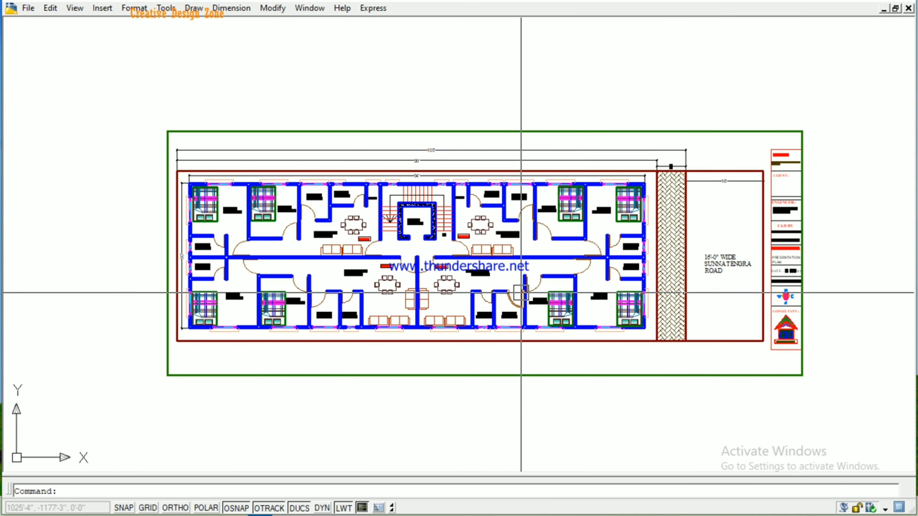
{"action": "scroll", "coordinate": [460, 309], "scroll_direction": "up", "scroll_amount": 2}
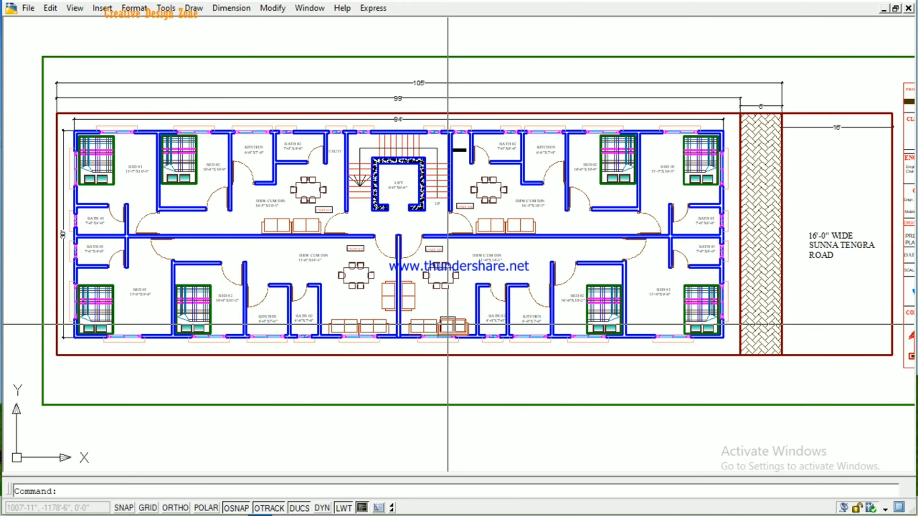
{"action": "mouse_move", "coordinate": [506, 358]}
{"action": "middle_mouse_down"}
{"action": "mouse_move", "coordinate": [486, 366]}
{"action": "mouse_move", "coordinate": [561, 376]}
{"action": "middle_mouse_up"}
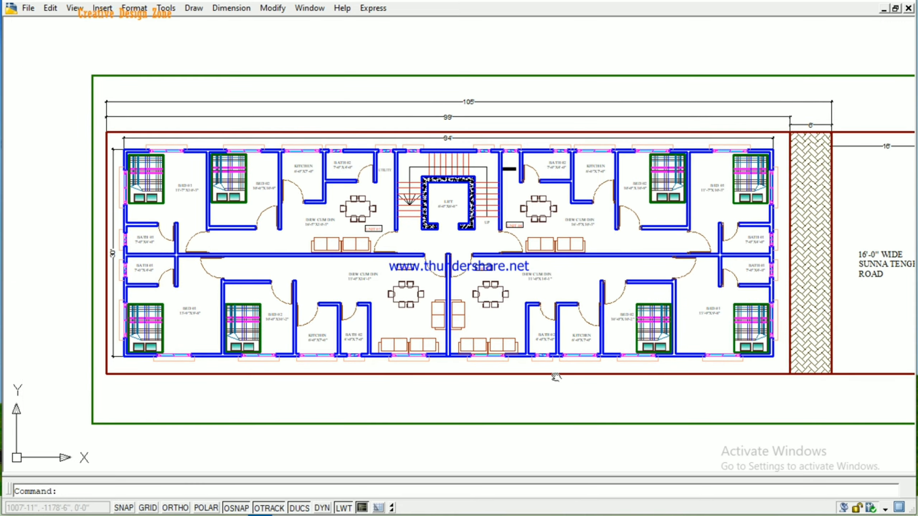
{"action": "middle_click_drag", "start_coordinate": [601, 345], "coordinate": [549, 347]}
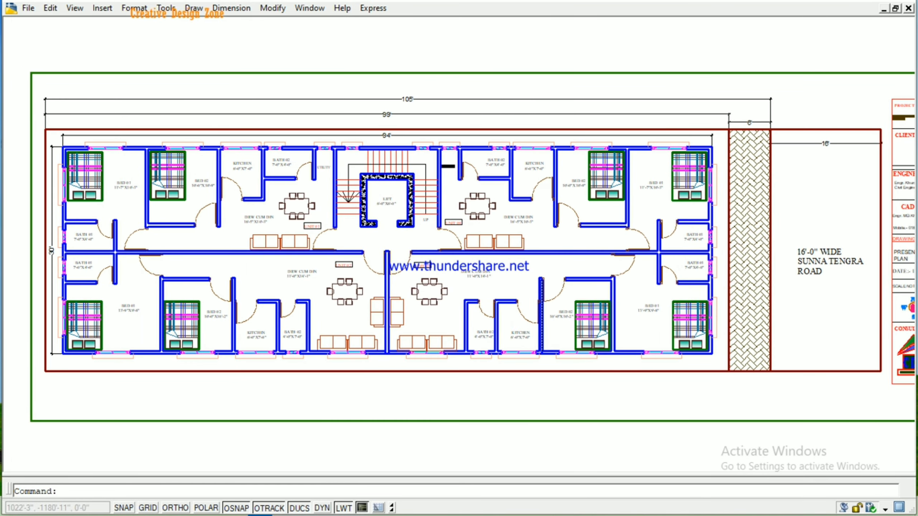
{"action": "scroll", "coordinate": [575, 340], "scroll_direction": "down", "scroll_amount": 2}
{"action": "scroll", "coordinate": [575, 340], "scroll_direction": "up", "scroll_amount": 1}
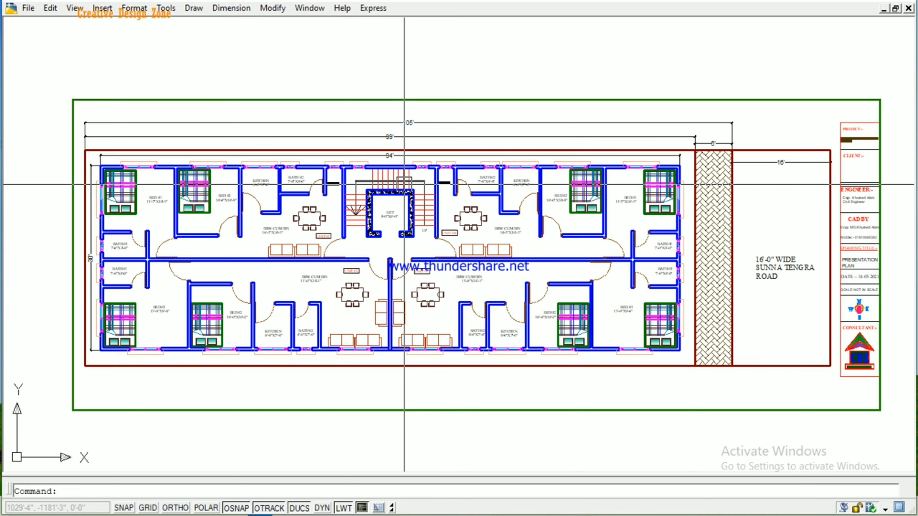
Zoom and pan to bring the left-hand units of the plan into view
{"action": "scroll", "coordinate": [404, 184], "scroll_direction": "up", "scroll_amount": 2}
{"action": "scroll", "coordinate": [361, 152], "scroll_direction": "up", "scroll_amount": 3}
{"action": "scroll", "coordinate": [318, 125], "scroll_direction": "up", "scroll_amount": 4}
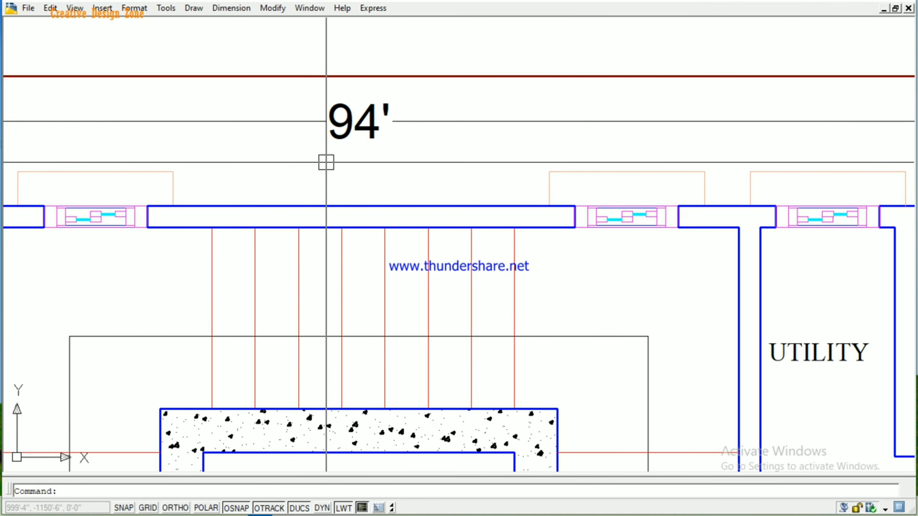
{"action": "scroll", "coordinate": [410, 187], "scroll_direction": "down", "scroll_amount": 4}
{"action": "scroll", "coordinate": [452, 265], "scroll_direction": "down", "scroll_amount": 4}
{"action": "middle_click_drag", "start_coordinate": [452, 265], "coordinate": [636, 228]}
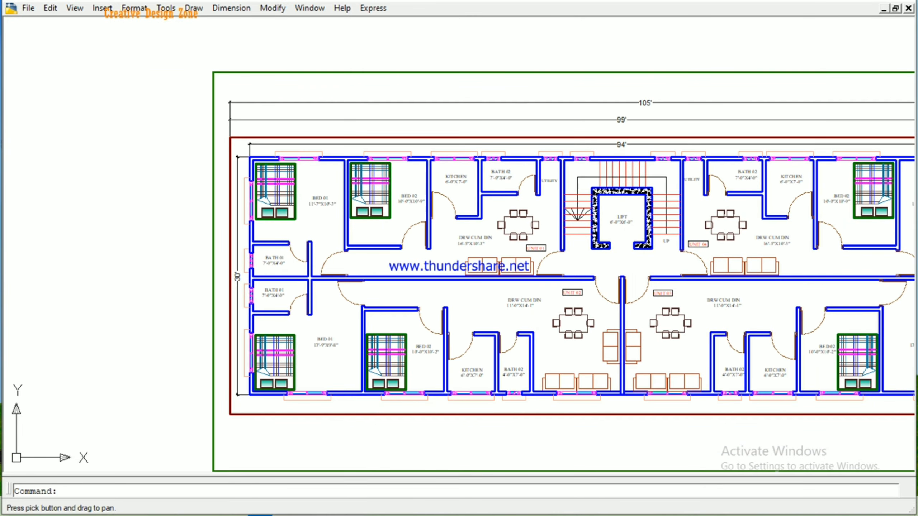
{"action": "scroll", "coordinate": [220, 306], "scroll_direction": "up", "scroll_amount": 4}
{"action": "scroll", "coordinate": [231, 249], "scroll_direction": "up", "scroll_amount": 1}
{"action": "scroll", "coordinate": [243, 144], "scroll_direction": "up", "scroll_amount": 3}
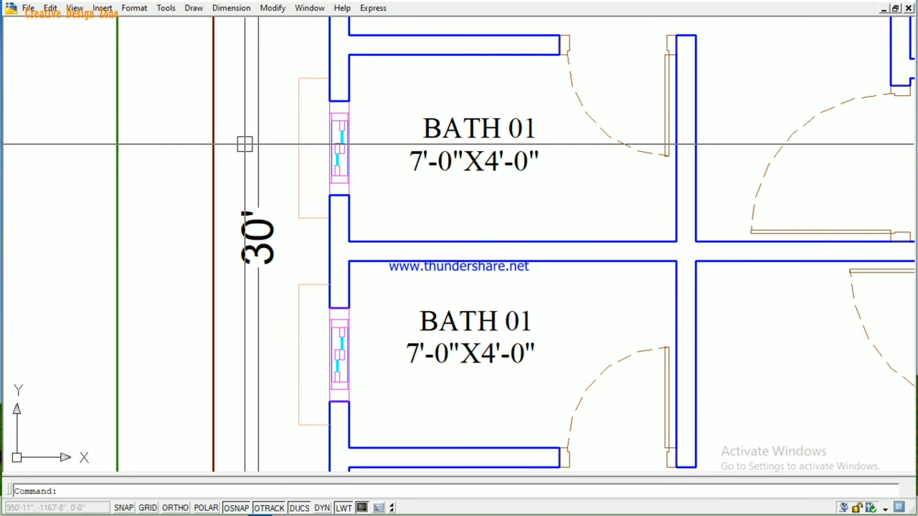
Frame the sheet and centre the middle of the plan with lift and stairs
{"action": "scroll", "coordinate": [257, 250], "scroll_direction": "down", "scroll_amount": 2}
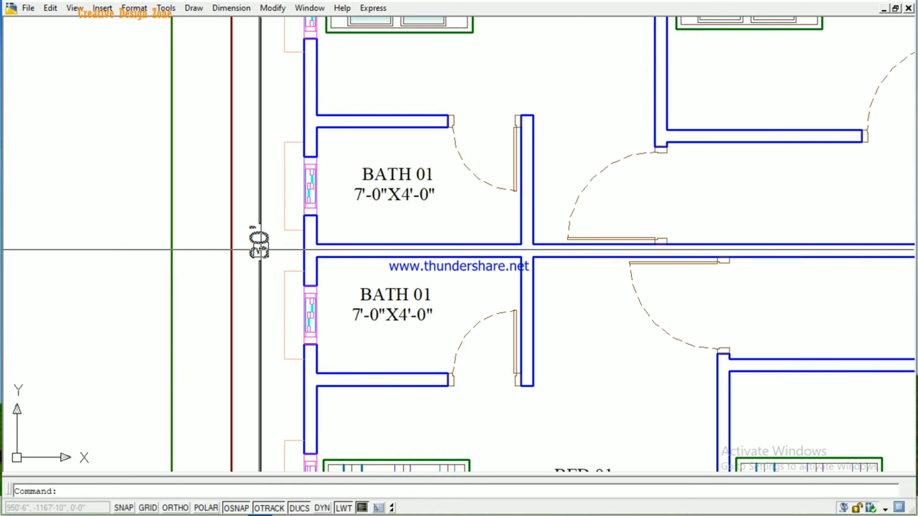
{"action": "scroll", "coordinate": [520, 261], "scroll_direction": "down", "scroll_amount": 2}
{"action": "scroll", "coordinate": [376, 261], "scroll_direction": "down", "scroll_amount": 1}
{"action": "scroll", "coordinate": [579, 259], "scroll_direction": "down", "scroll_amount": 2}
{"action": "middle_click_drag", "start_coordinate": [579, 259], "coordinate": [467, 241]}
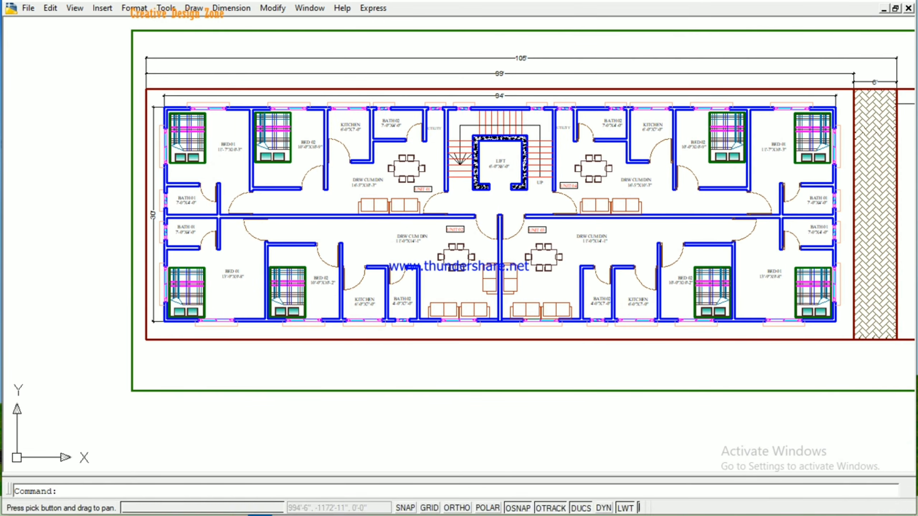
{"action": "scroll", "coordinate": [520, 253], "scroll_direction": "down", "scroll_amount": 2}
{"action": "middle_click_drag", "start_coordinate": [543, 233], "coordinate": [519, 223]}
{"action": "scroll", "coordinate": [519, 223], "scroll_direction": "up", "scroll_amount": 3}
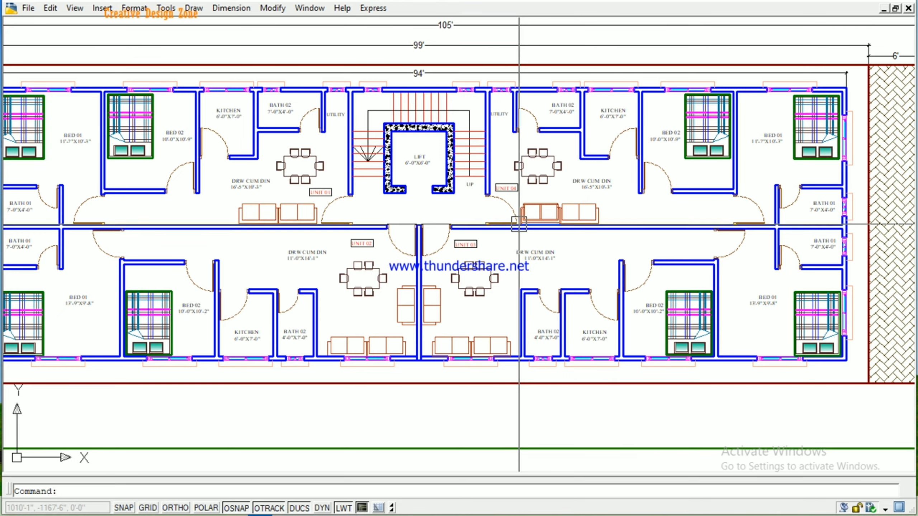
{"action": "middle_click_drag", "start_coordinate": [567, 274], "coordinate": [558, 288]}
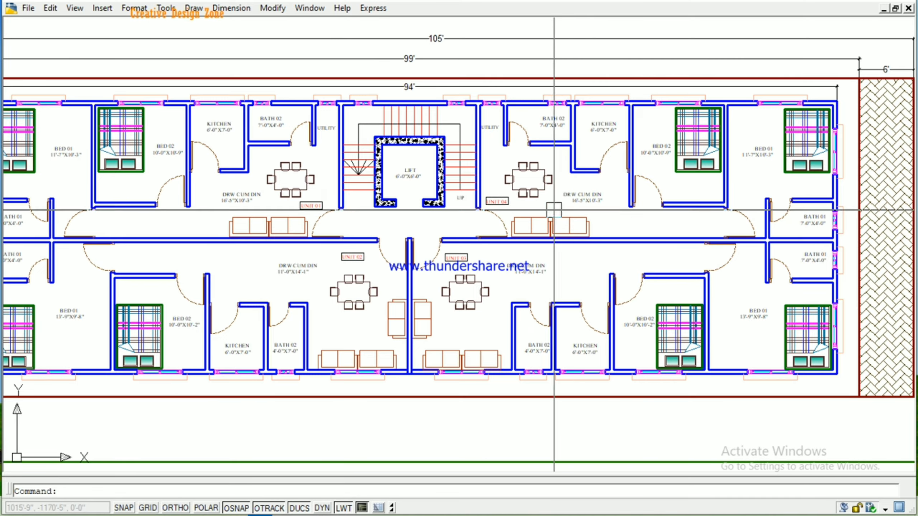
Pan from the central units to the 16' road and title block, then back to UNIT 02
{"action": "scroll", "coordinate": [553, 209], "scroll_direction": "down", "scroll_amount": 1}
{"action": "scroll", "coordinate": [578, 253], "scroll_direction": "down", "scroll_amount": 3}
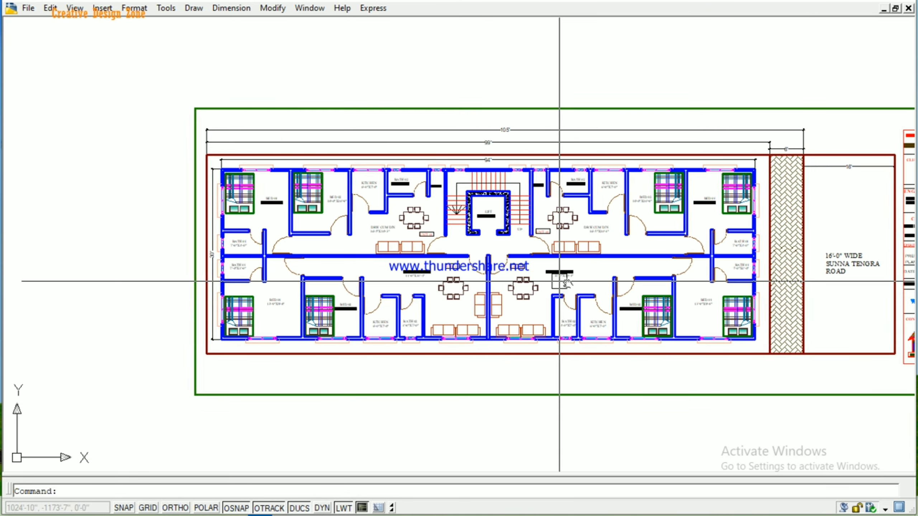
{"action": "scroll", "coordinate": [559, 281], "scroll_direction": "up", "scroll_amount": 1}
{"action": "scroll", "coordinate": [559, 278], "scroll_direction": "up", "scroll_amount": 3}
{"action": "mouse_move", "coordinate": [578, 254]}
{"action": "middle_mouse_down"}
{"action": "mouse_move", "coordinate": [605, 269]}
{"action": "mouse_move", "coordinate": [315, 248]}
{"action": "middle_mouse_up"}
{"action": "middle_click_drag", "start_coordinate": [853, 179], "coordinate": [708, 186]}
{"action": "middle_click_drag", "start_coordinate": [781, 187], "coordinate": [707, 184]}
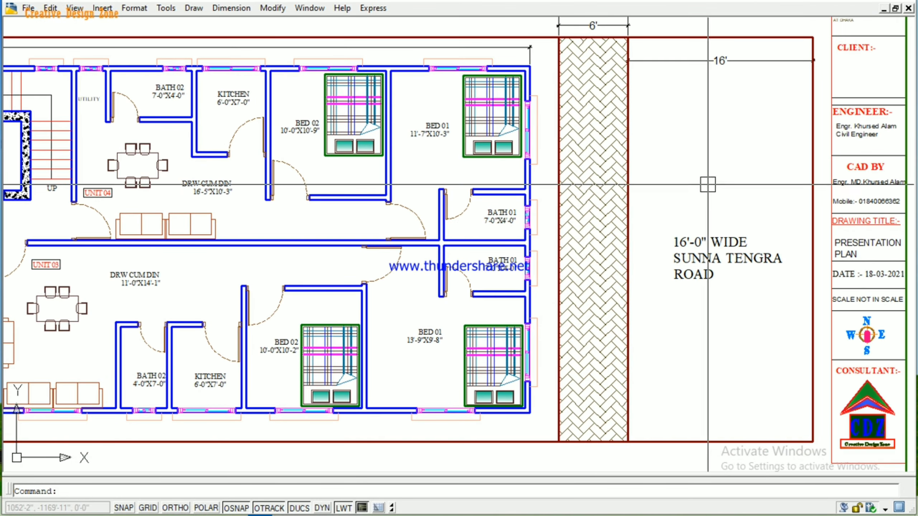
{"action": "middle_click_drag", "start_coordinate": [659, 303], "coordinate": [768, 305]}
Zoom in and centre the view on the lift and corridor
{"action": "scroll", "coordinate": [456, 245], "scroll_direction": "down", "scroll_amount": 2}
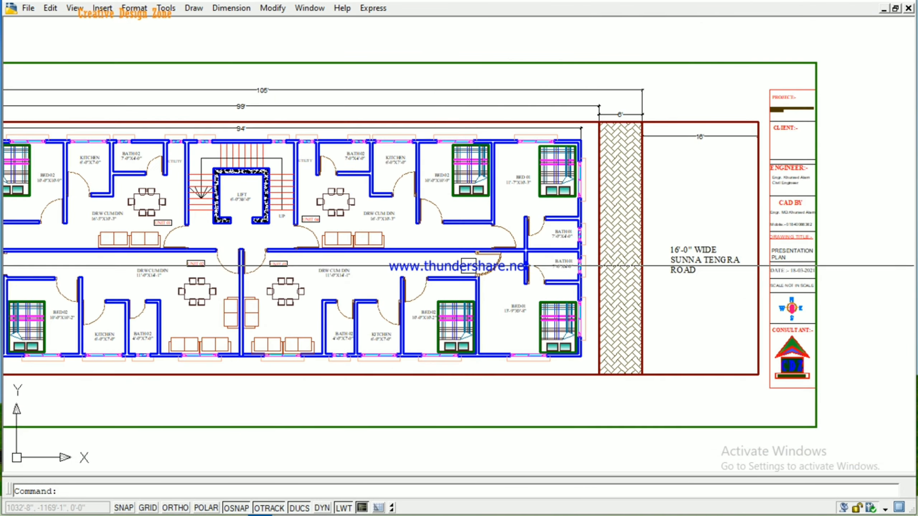
{"action": "mouse_move", "coordinate": [325, 244]}
{"action": "middle_mouse_down"}
{"action": "mouse_move", "coordinate": [458, 244]}
{"action": "mouse_move", "coordinate": [457, 217]}
{"action": "middle_mouse_up"}
{"action": "scroll", "coordinate": [460, 223], "scroll_direction": "up", "scroll_amount": 2}
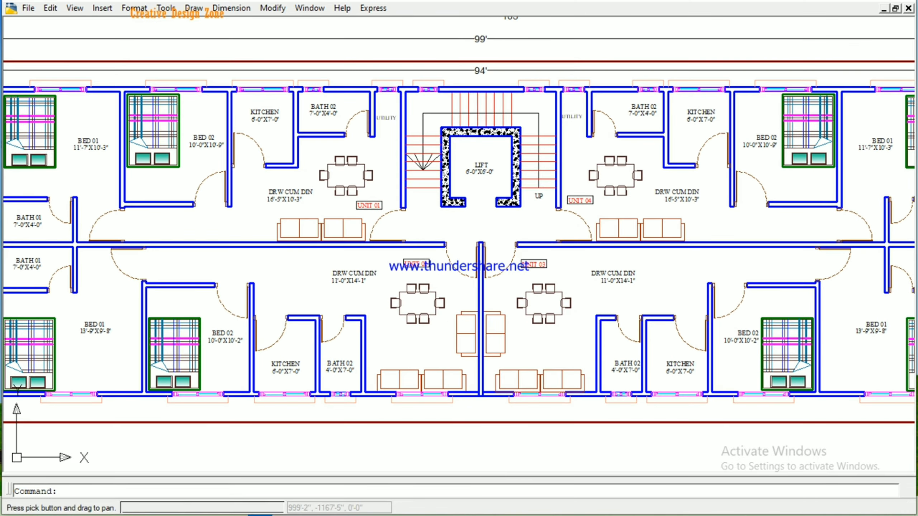
{"action": "scroll", "coordinate": [480, 268], "scroll_direction": "down", "scroll_amount": 3}
{"action": "scroll", "coordinate": [480, 273], "scroll_direction": "up", "scroll_amount": 5}
{"action": "scroll", "coordinate": [480, 273], "scroll_direction": "up", "scroll_amount": 2}
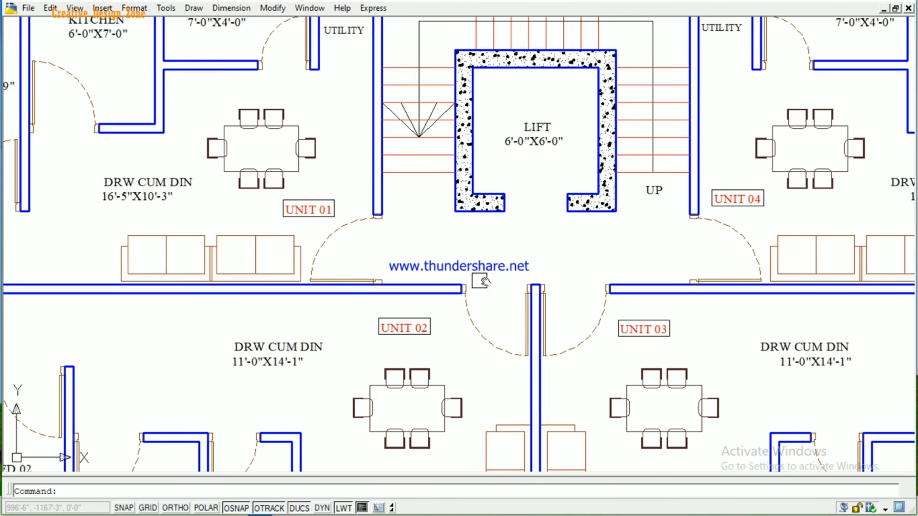
{"action": "middle_click_drag", "start_coordinate": [479, 274], "coordinate": [593, 265]}
Move through UNIT 01's drawing-dining room and bedrooms to close in on BATH 02 and KITCHEN
{"action": "scroll", "coordinate": [446, 238], "scroll_direction": "up", "scroll_amount": 2}
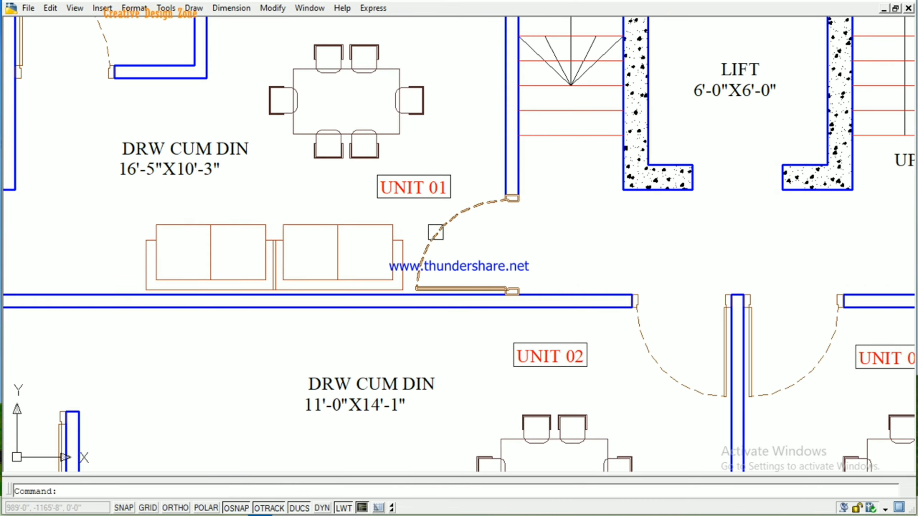
{"action": "middle_click_drag", "start_coordinate": [445, 238], "coordinate": [558, 294]}
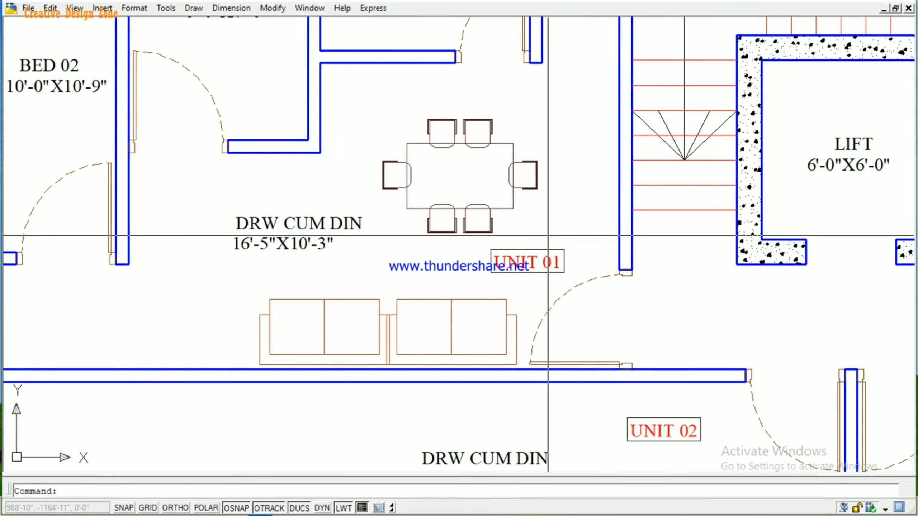
{"action": "scroll", "coordinate": [548, 235], "scroll_direction": "down", "scroll_amount": 3}
{"action": "middle_click_drag", "start_coordinate": [548, 235], "coordinate": [730, 318]}
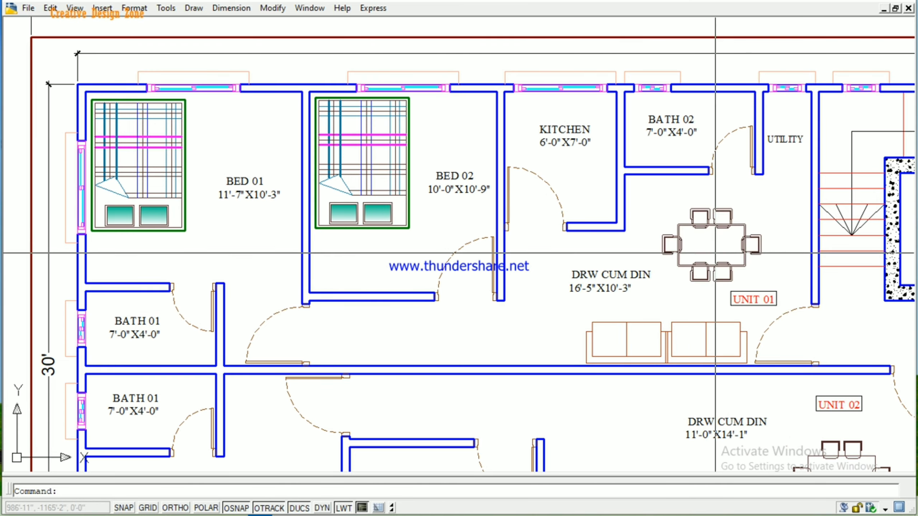
{"action": "scroll", "coordinate": [596, 306], "scroll_direction": "up", "scroll_amount": 3}
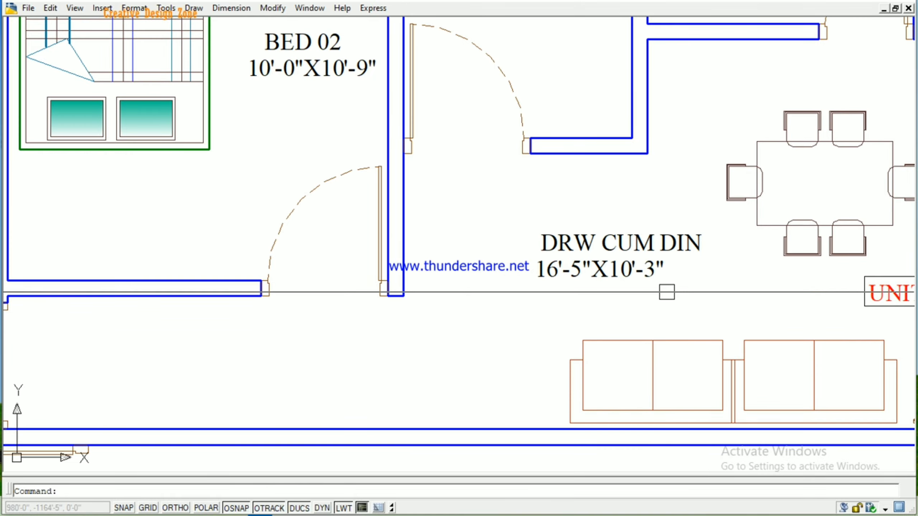
{"action": "scroll", "coordinate": [525, 309], "scroll_direction": "down", "scroll_amount": 4}
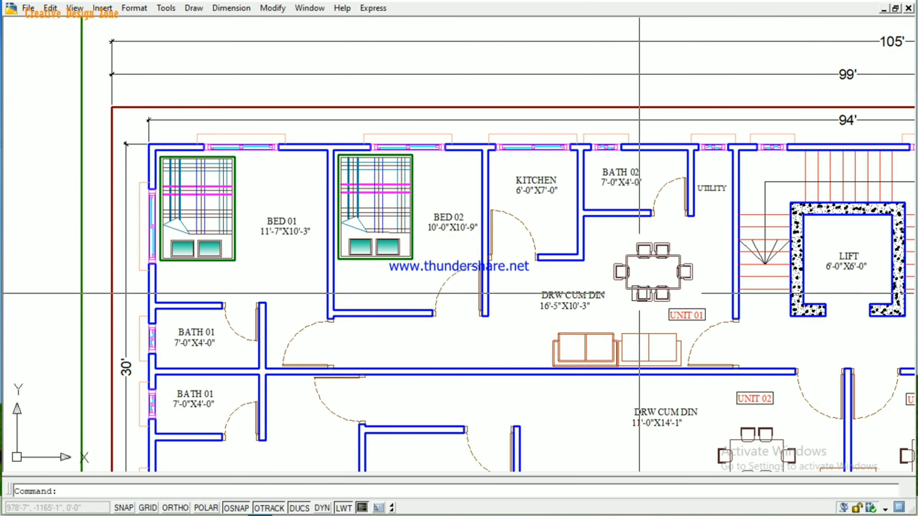
{"action": "middle_click_drag", "start_coordinate": [622, 177], "coordinate": [589, 220]}
{"action": "scroll", "coordinate": [589, 221], "scroll_direction": "up", "scroll_amount": 4}
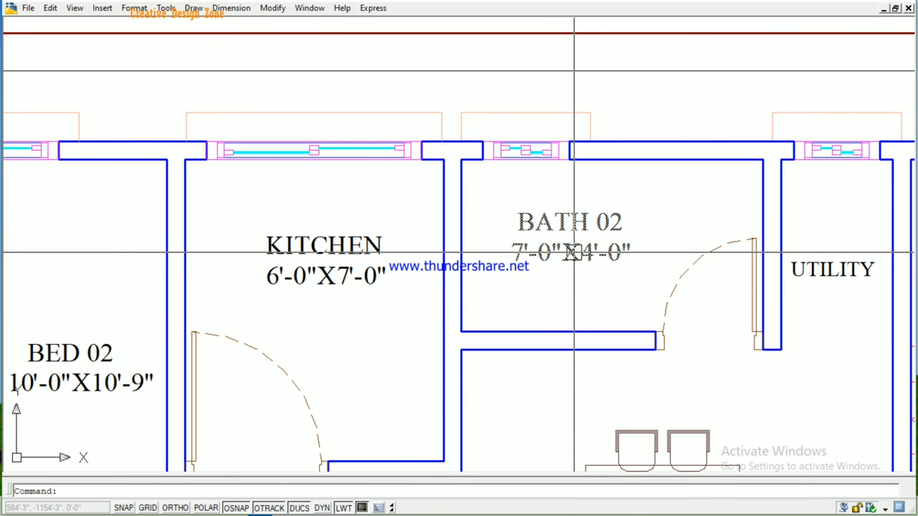
Centre on BATH 02 and UTILITY, checking the 94' dimension above them
{"action": "scroll", "coordinate": [550, 294], "scroll_direction": "down", "scroll_amount": 3}
{"action": "middle_click_drag", "start_coordinate": [679, 312], "coordinate": [536, 264]}
{"action": "scroll", "coordinate": [535, 264], "scroll_direction": "up", "scroll_amount": 4}
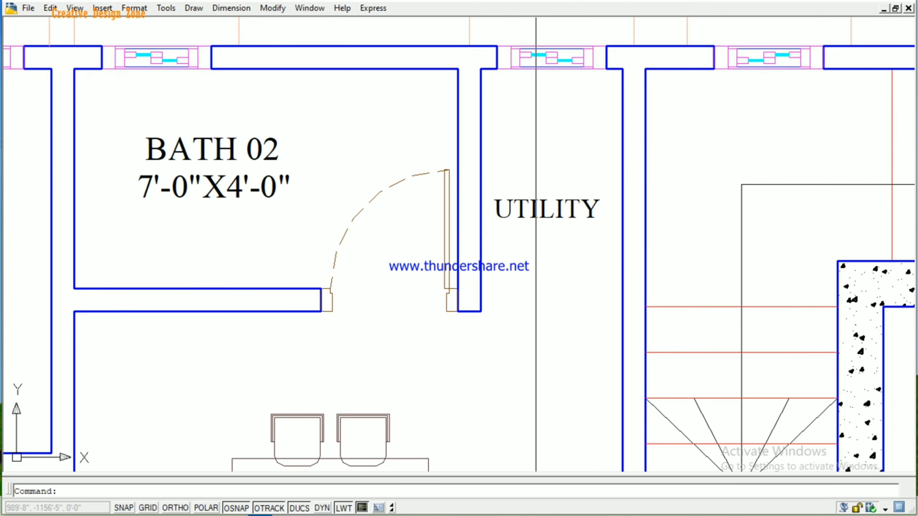
{"action": "scroll", "coordinate": [556, 213], "scroll_direction": "down", "scroll_amount": 3}
{"action": "middle_click_drag", "start_coordinate": [544, 80], "coordinate": [539, 158]}
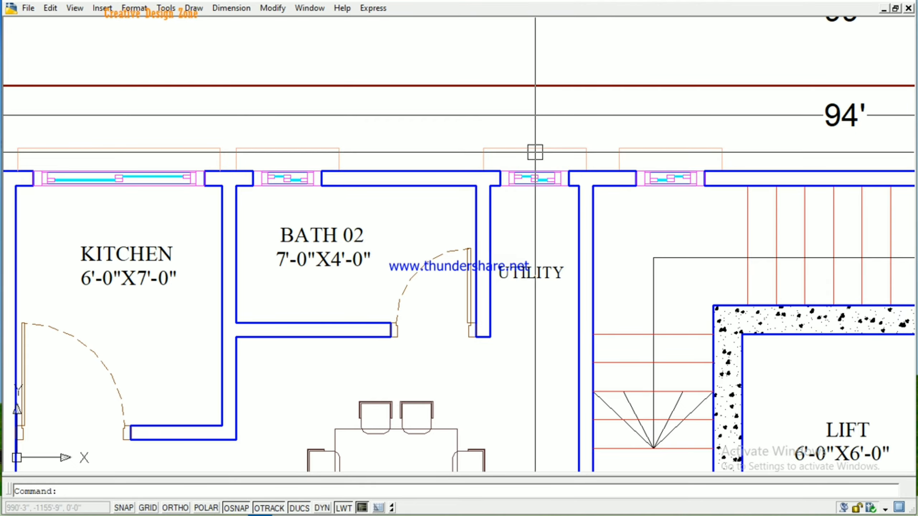
{"action": "scroll", "coordinate": [573, 306], "scroll_direction": "down", "scroll_amount": 2}
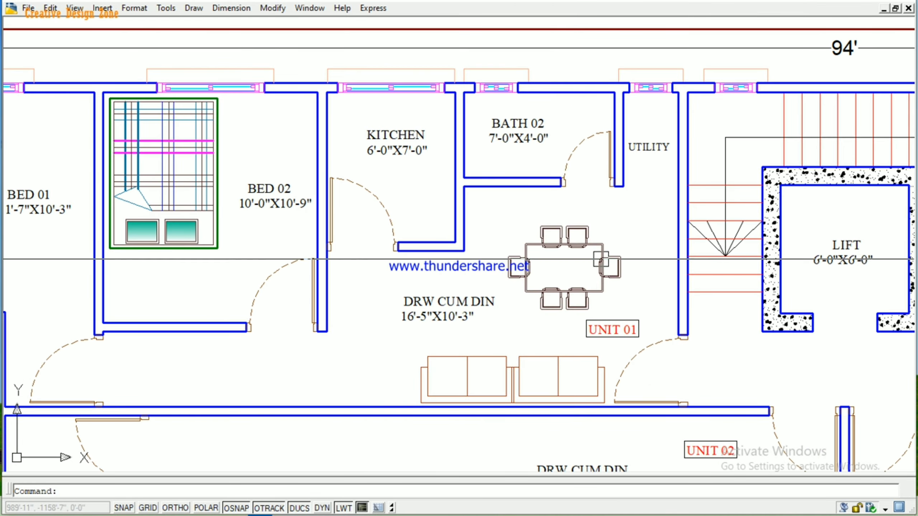
Zoom in on the KITCHEN and UNIT 01's BED 01 and BED 02 bedrooms
{"action": "middle_click_drag", "start_coordinate": [520, 259], "coordinate": [611, 291]}
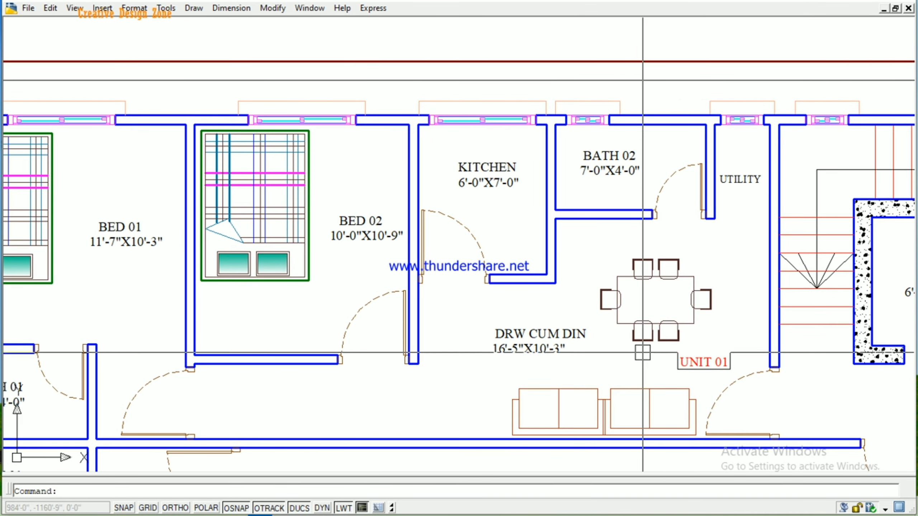
{"action": "middle_click_drag", "start_coordinate": [611, 300], "coordinate": [636, 321]}
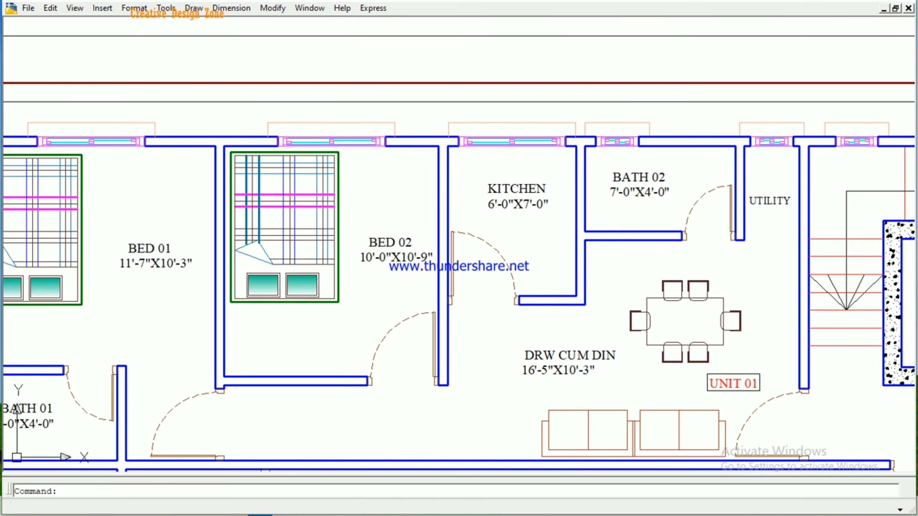
{"action": "scroll", "coordinate": [543, 250], "scroll_direction": "up", "scroll_amount": 2}
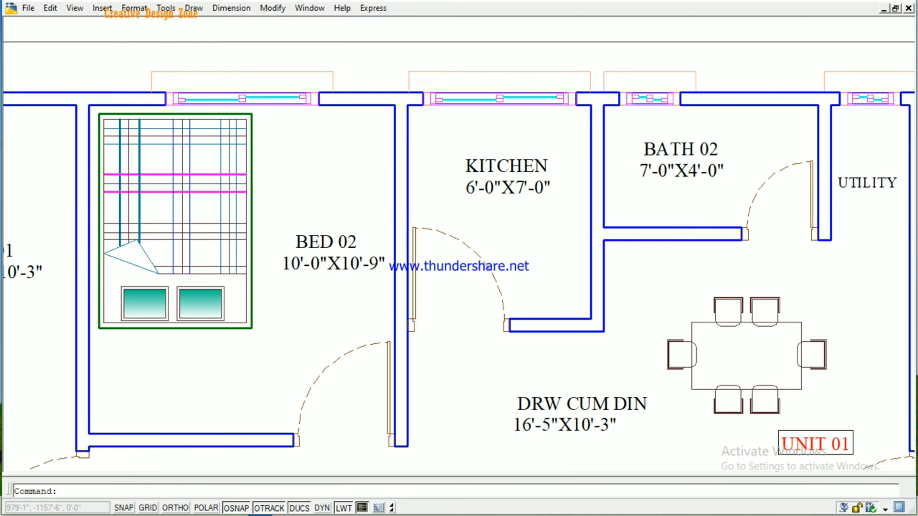
{"action": "scroll", "coordinate": [558, 203], "scroll_direction": "down", "scroll_amount": 2}
{"action": "mouse_move", "coordinate": [441, 384]}
{"action": "middle_mouse_down"}
{"action": "mouse_move", "coordinate": [566, 310]}
{"action": "mouse_move", "coordinate": [581, 362]}
{"action": "middle_mouse_up"}
{"action": "scroll", "coordinate": [554, 204], "scroll_direction": "up", "scroll_amount": 3}
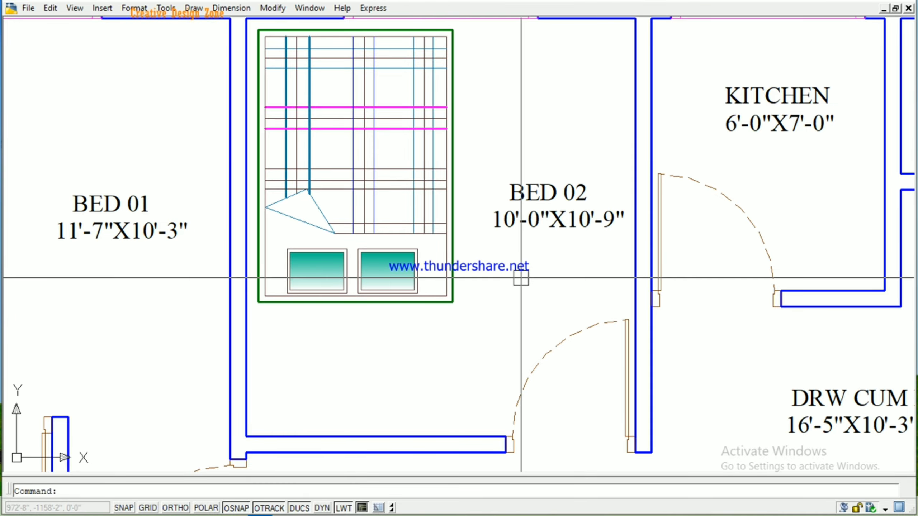
Zoom in and out on BED 01 and the two 7'-0"X4'-0" BATH 01 rooms
{"action": "scroll", "coordinate": [583, 266], "scroll_direction": "down", "scroll_amount": 5}
{"action": "scroll", "coordinate": [593, 267], "scroll_direction": "down", "scroll_amount": 2}
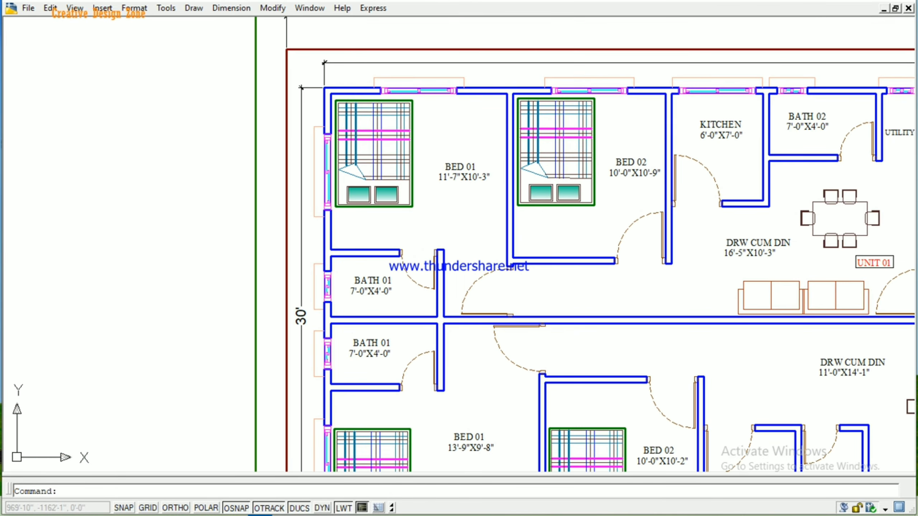
{"action": "scroll", "coordinate": [593, 267], "scroll_direction": "up", "scroll_amount": 2}
{"action": "scroll", "coordinate": [554, 230], "scroll_direction": "up", "scroll_amount": 5}
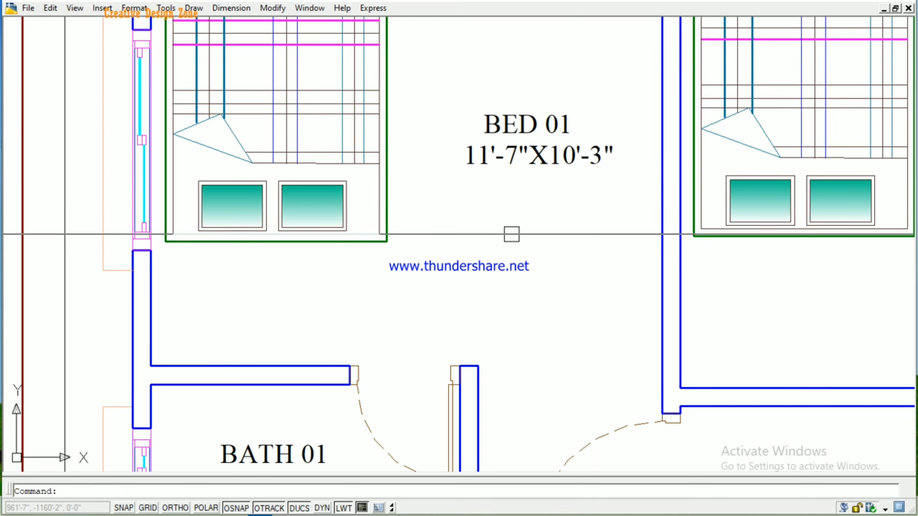
{"action": "scroll", "coordinate": [627, 209], "scroll_direction": "down", "scroll_amount": 2}
{"action": "scroll", "coordinate": [626, 209], "scroll_direction": "down", "scroll_amount": 5}
{"action": "scroll", "coordinate": [599, 219], "scroll_direction": "up", "scroll_amount": 6}
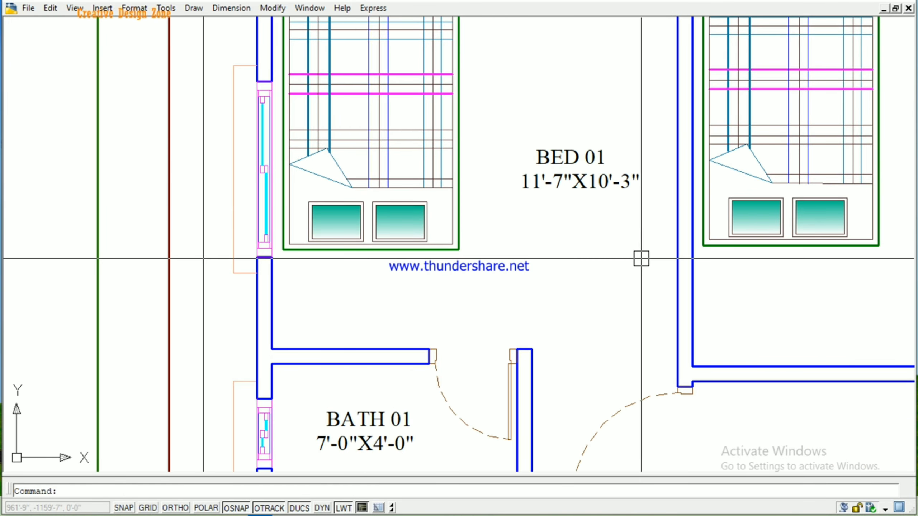
Zoom out to show the whole left end of the floor plan
{"action": "scroll", "coordinate": [653, 256], "scroll_direction": "down", "scroll_amount": 2}
{"action": "scroll", "coordinate": [627, 276], "scroll_direction": "down", "scroll_amount": 2}
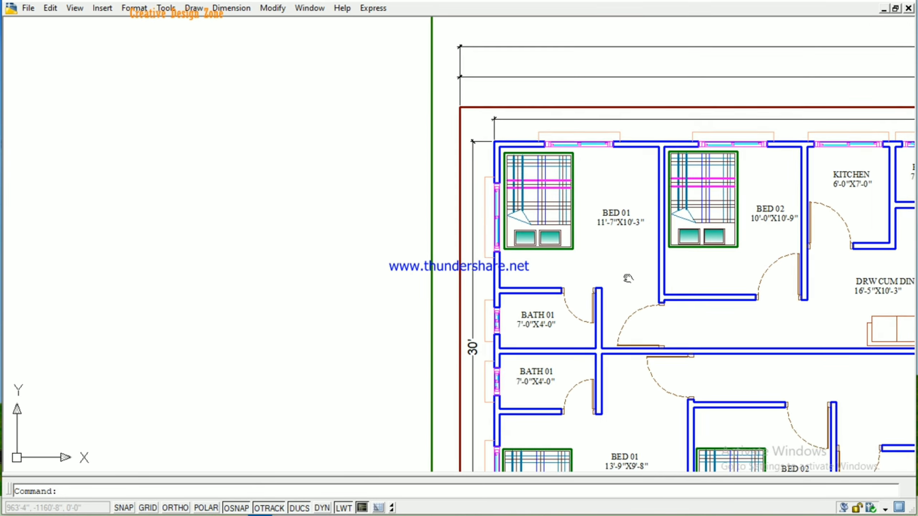
{"action": "scroll", "coordinate": [549, 250], "scroll_direction": "up", "scroll_amount": 3}
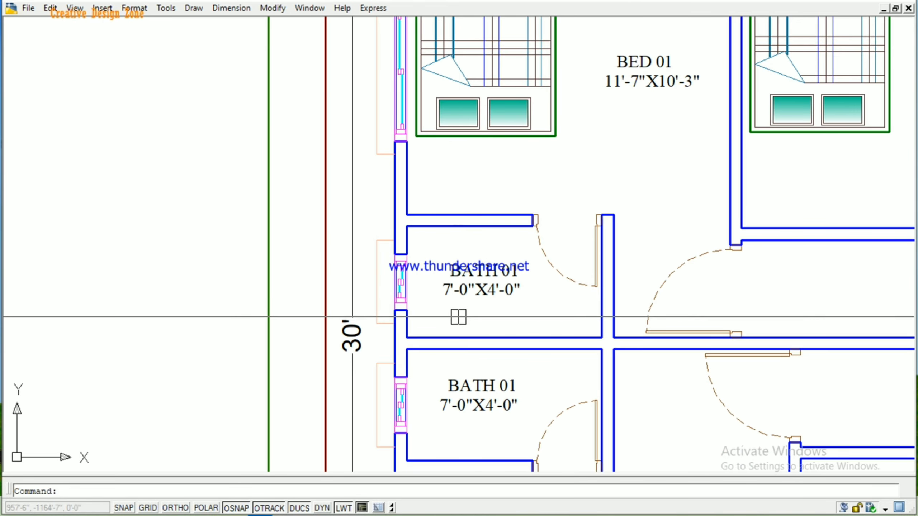
{"action": "scroll", "coordinate": [533, 309], "scroll_direction": "down", "scroll_amount": 2}
Zoom out and pan the plan toward UNIT 02's living area
{"action": "scroll", "coordinate": [334, 268], "scroll_direction": "down", "scroll_amount": 2}
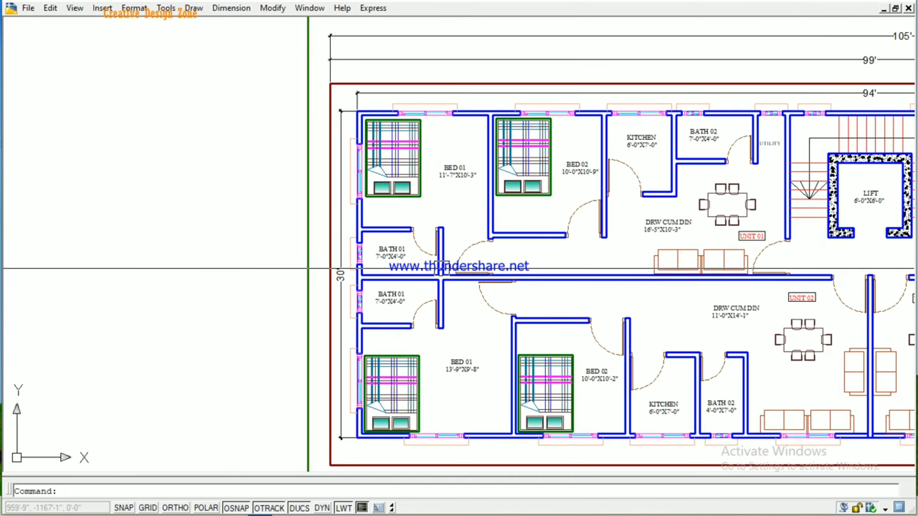
{"action": "scroll", "coordinate": [333, 268], "scroll_direction": "down", "scroll_amount": 2}
{"action": "scroll", "coordinate": [494, 240], "scroll_direction": "up", "scroll_amount": 5}
{"action": "scroll", "coordinate": [620, 266], "scroll_direction": "down", "scroll_amount": 2}
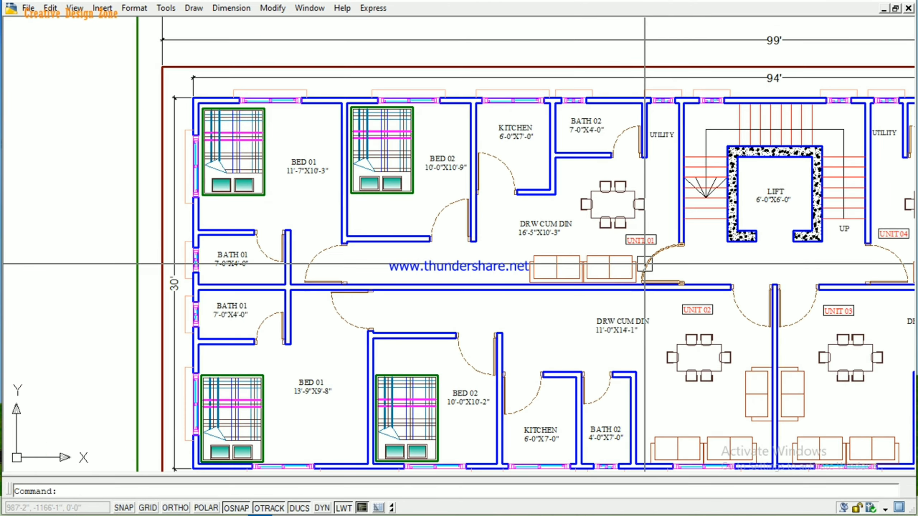
{"action": "mouse_move", "coordinate": [633, 322]}
{"action": "middle_mouse_down"}
{"action": "mouse_move", "coordinate": [578, 230]}
{"action": "mouse_move", "coordinate": [661, 205]}
{"action": "mouse_move", "coordinate": [628, 204]}
{"action": "middle_mouse_up"}
{"action": "scroll", "coordinate": [635, 166], "scroll_direction": "up", "scroll_amount": 5}
{"action": "scroll", "coordinate": [509, 244], "scroll_direction": "down", "scroll_amount": 3}
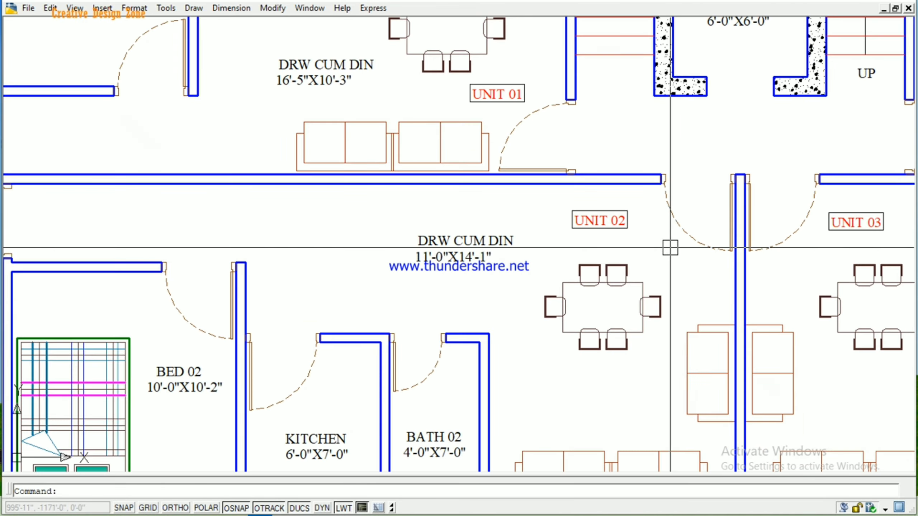
{"action": "scroll", "coordinate": [649, 250], "scroll_direction": "down", "scroll_amount": 1}
Zoom in on UNIT 02's KITCHEN 6'-0"X7'-0" and BATH 02 4'-0"X7'-0" labels
{"action": "mouse_move", "coordinate": [655, 262]}
{"action": "middle_mouse_down"}
{"action": "mouse_move", "coordinate": [577, 330]}
{"action": "mouse_move", "coordinate": [708, 322]}
{"action": "middle_mouse_up"}
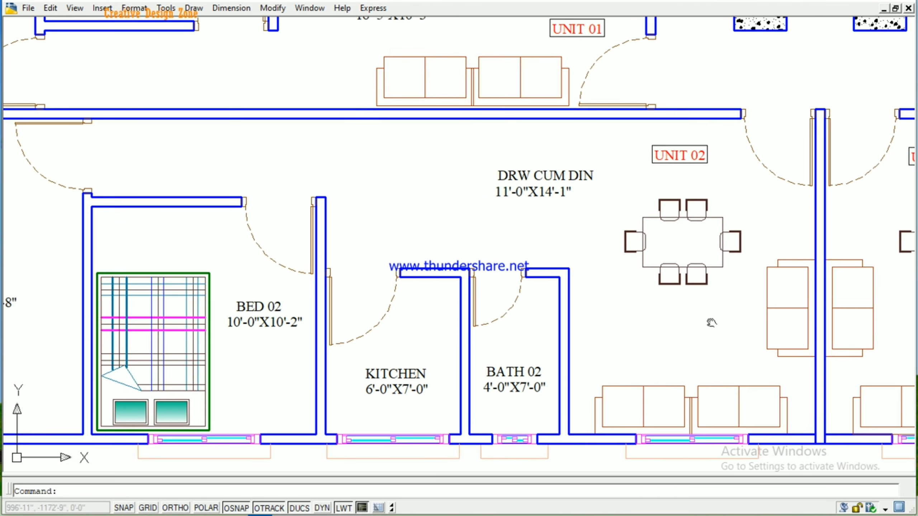
{"action": "scroll", "coordinate": [518, 199], "scroll_direction": "up", "scroll_amount": 2}
{"action": "scroll", "coordinate": [421, 180], "scroll_direction": "up", "scroll_amount": 2}
{"action": "scroll", "coordinate": [486, 246], "scroll_direction": "up", "scroll_amount": 2}
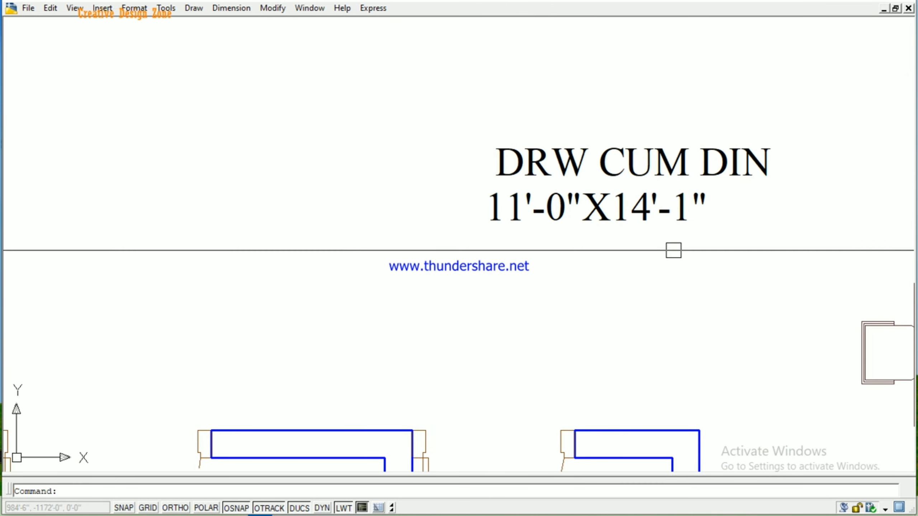
{"action": "scroll", "coordinate": [699, 254], "scroll_direction": "down", "scroll_amount": 5}
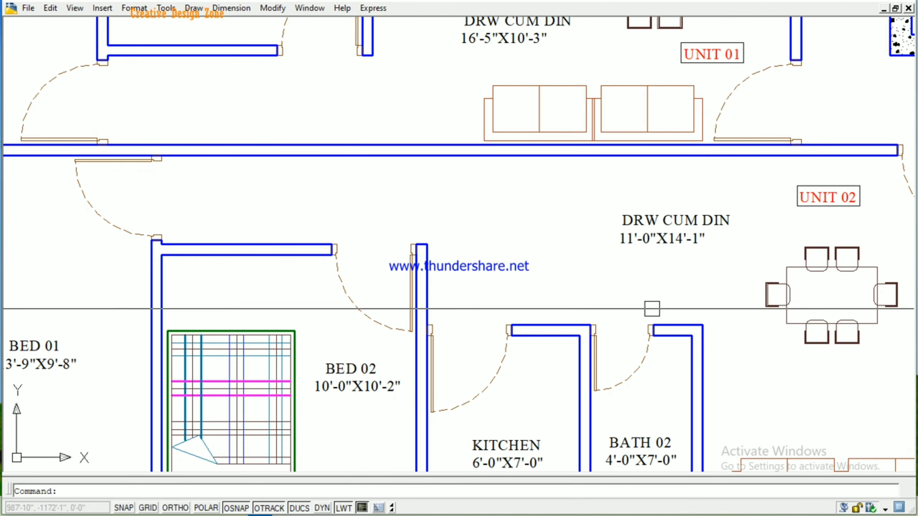
{"action": "middle_click_drag", "start_coordinate": [651, 307], "coordinate": [734, 289]}
{"action": "scroll", "coordinate": [667, 281], "scroll_direction": "down", "scroll_amount": 3}
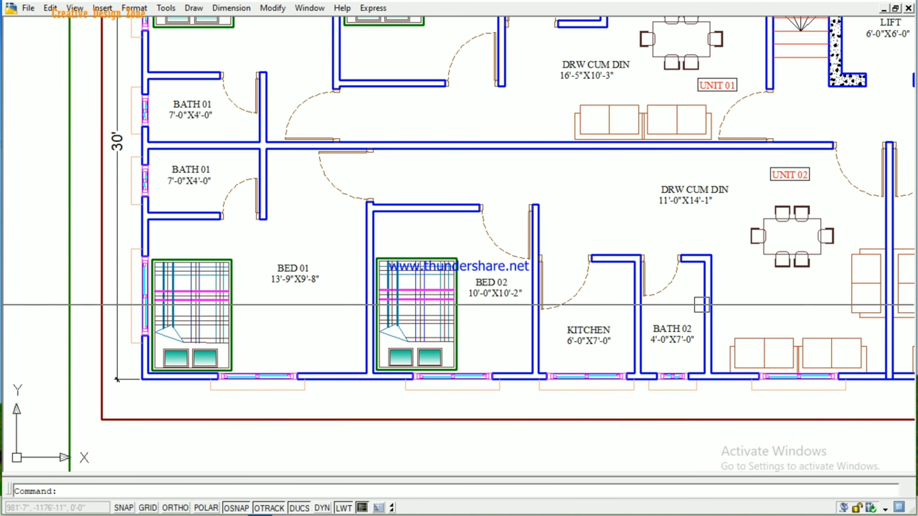
{"action": "scroll", "coordinate": [610, 289], "scroll_direction": "up", "scroll_amount": 3}
{"action": "scroll", "coordinate": [682, 332], "scroll_direction": "up", "scroll_amount": 2}
{"action": "scroll", "coordinate": [625, 231], "scroll_direction": "up", "scroll_amount": 2}
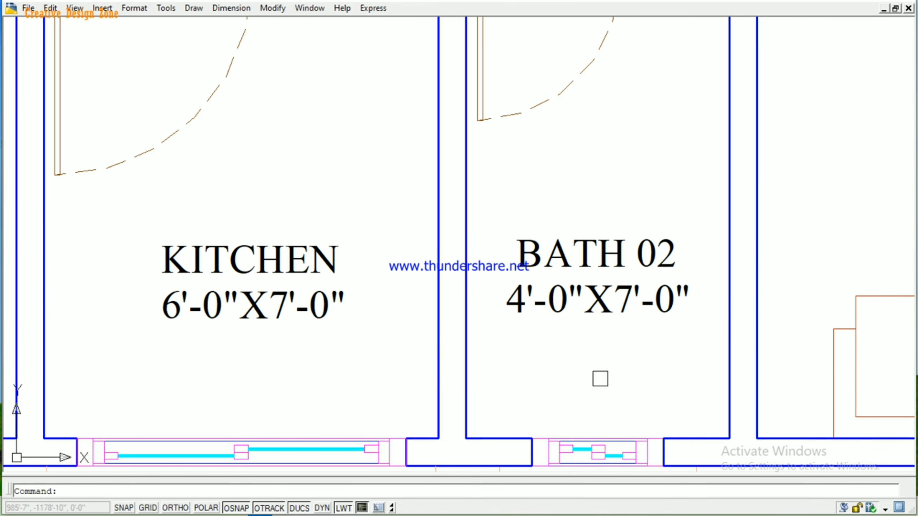
Pan and zoom across UNIT 02's rooms in the lower unit
{"action": "scroll", "coordinate": [570, 331], "scroll_direction": "down", "scroll_amount": 2}
{"action": "scroll", "coordinate": [570, 331], "scroll_direction": "down", "scroll_amount": 2}
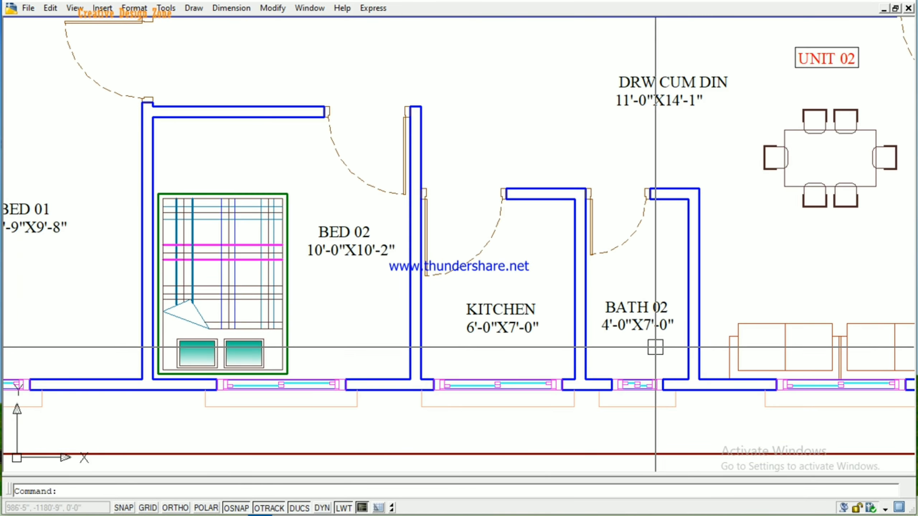
{"action": "middle_click_drag", "start_coordinate": [612, 349], "coordinate": [604, 327]}
{"action": "scroll", "coordinate": [603, 328], "scroll_direction": "down", "scroll_amount": 1}
{"action": "scroll", "coordinate": [603, 327], "scroll_direction": "up", "scroll_amount": 1}
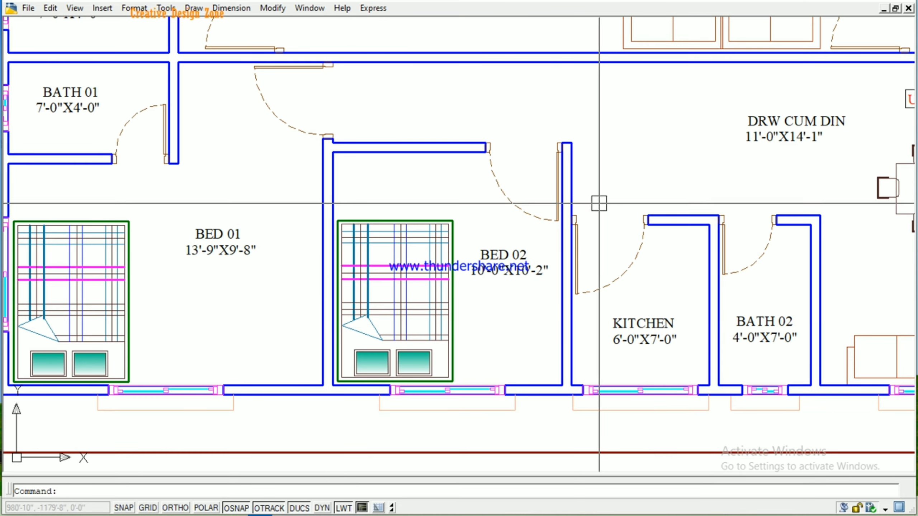
{"action": "scroll", "coordinate": [647, 321], "scroll_direction": "up", "scroll_amount": 1}
Inspect BED 02 and the kitchen, then BED 01 beside it
{"action": "middle_click_drag", "start_coordinate": [647, 321], "coordinate": [577, 277]}
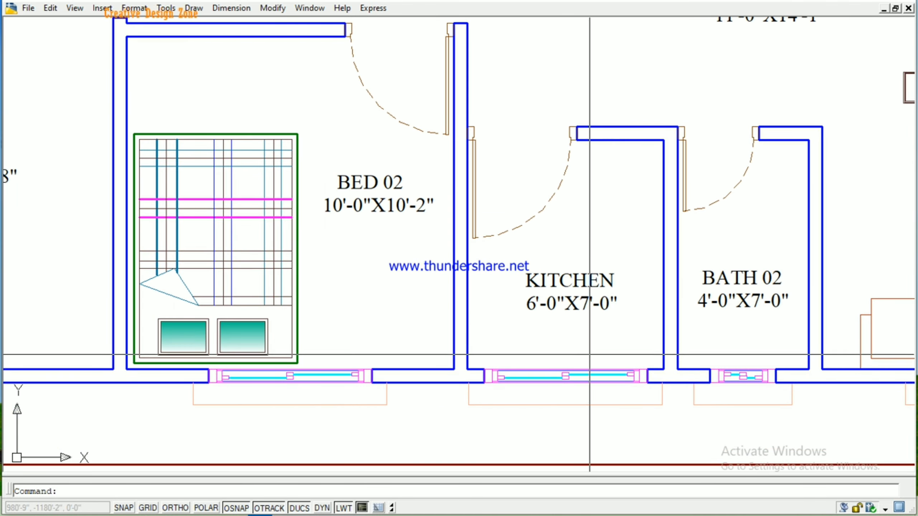
{"action": "scroll", "coordinate": [590, 325], "scroll_direction": "down", "scroll_amount": 2}
{"action": "middle_click_drag", "start_coordinate": [597, 240], "coordinate": [597, 257]}
{"action": "scroll", "coordinate": [597, 240], "scroll_direction": "up", "scroll_amount": 2}
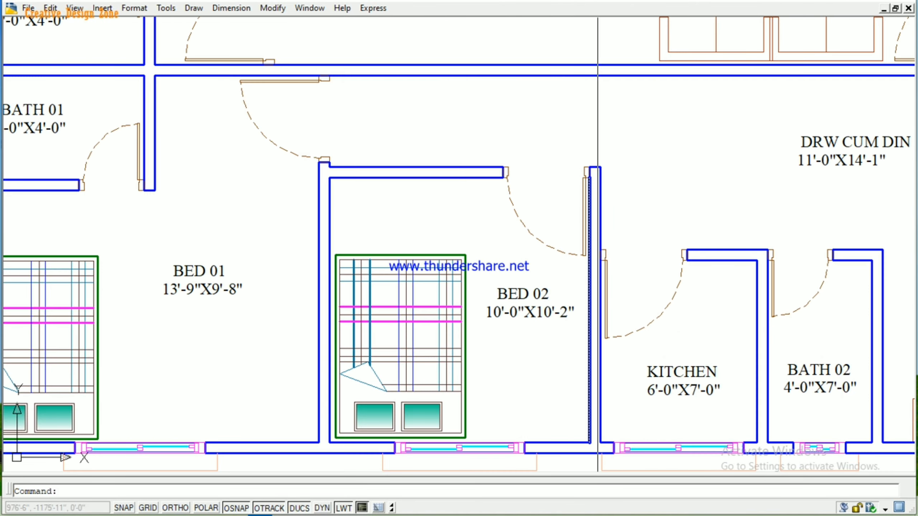
{"action": "mouse_move", "coordinate": [598, 221]}
{"action": "middle_mouse_down"}
{"action": "mouse_move", "coordinate": [604, 272]}
{"action": "mouse_move", "coordinate": [592, 254]}
{"action": "middle_mouse_up"}
{"action": "scroll", "coordinate": [554, 287], "scroll_direction": "up", "scroll_amount": 2}
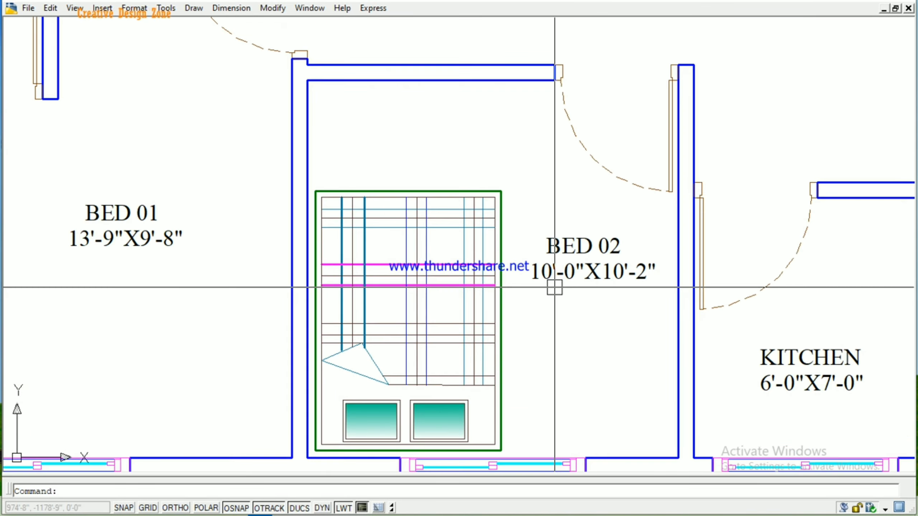
{"action": "scroll", "coordinate": [549, 332], "scroll_direction": "down", "scroll_amount": 2}
Inspect BATH 01 above the bedrooms, viewing the bath and bed rows together
{"action": "middle_click_drag", "start_coordinate": [567, 291], "coordinate": [575, 250]}
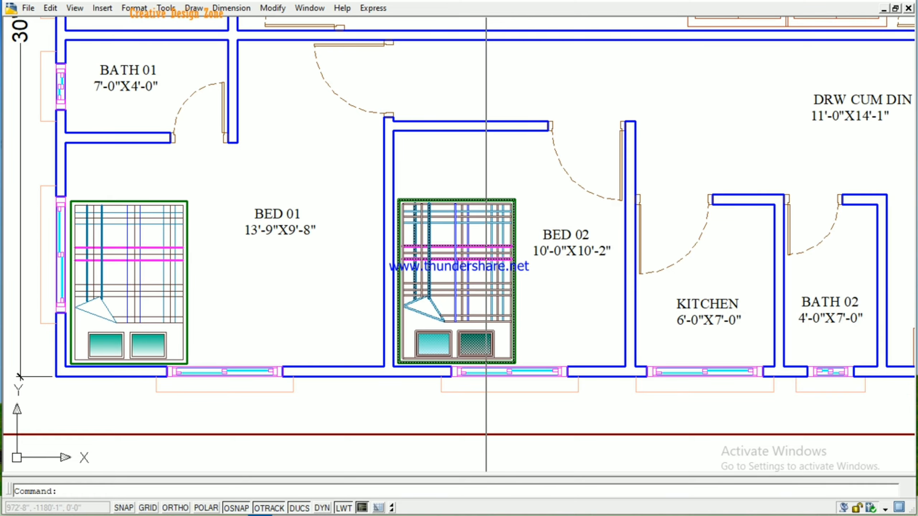
{"action": "scroll", "coordinate": [626, 280], "scroll_direction": "up", "scroll_amount": 2}
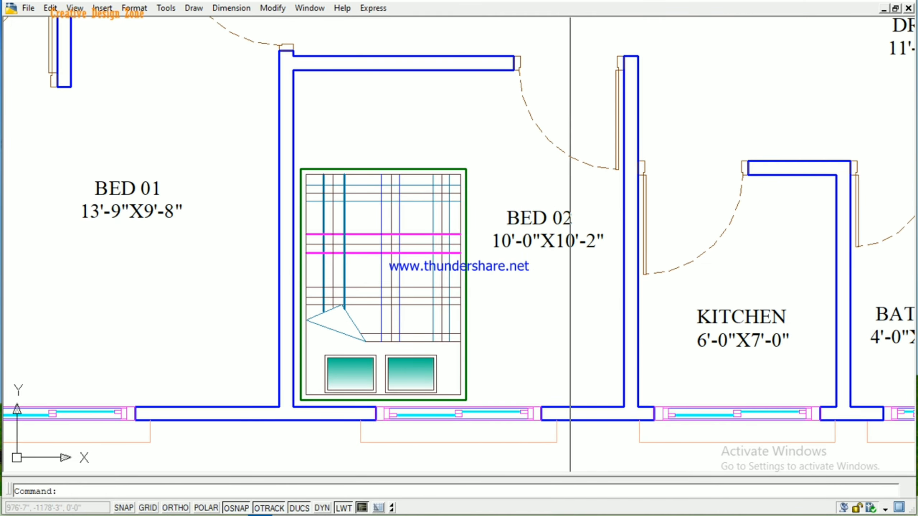
{"action": "scroll", "coordinate": [570, 274], "scroll_direction": "down", "scroll_amount": 6}
{"action": "middle_click_drag", "start_coordinate": [486, 183], "coordinate": [572, 242]}
{"action": "scroll", "coordinate": [571, 239], "scroll_direction": "up", "scroll_amount": 2}
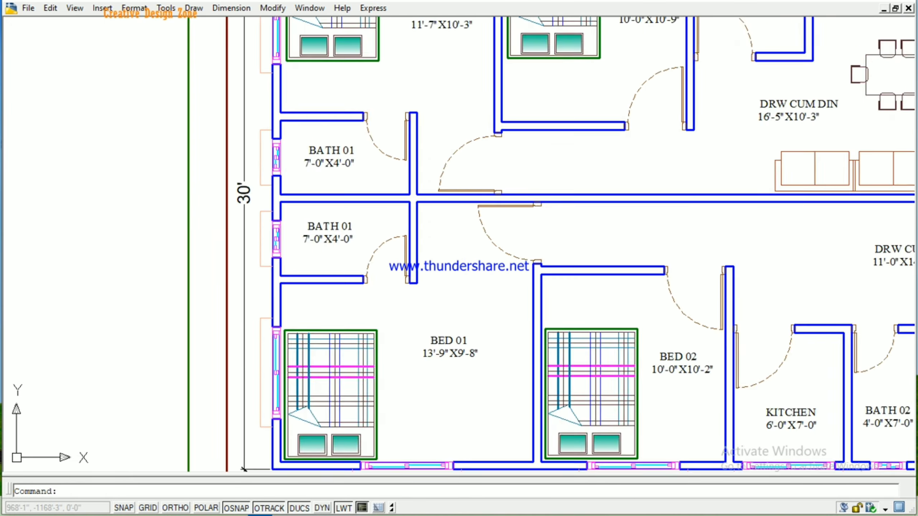
{"action": "scroll", "coordinate": [148, 267], "scroll_direction": "up", "scroll_amount": 2}
Zoom around BATH 01 and BED 01, then frame both BATH 01 rooms
{"action": "mouse_move", "coordinate": [651, 279]}
{"action": "middle_mouse_down"}
{"action": "mouse_move", "coordinate": [633, 187]}
{"action": "mouse_move", "coordinate": [593, 184]}
{"action": "middle_mouse_up"}
{"action": "scroll", "coordinate": [615, 212], "scroll_direction": "down", "scroll_amount": 3}
{"action": "scroll", "coordinate": [598, 268], "scroll_direction": "up", "scroll_amount": 2}
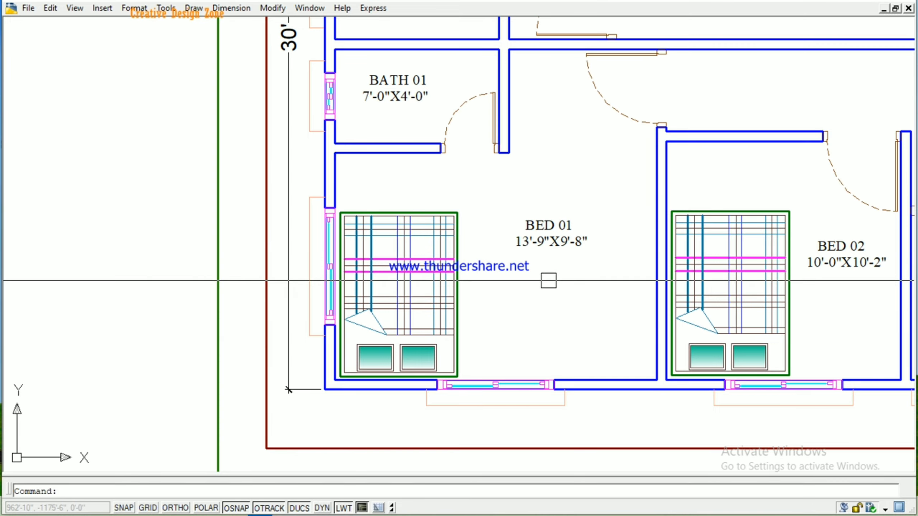
{"action": "scroll", "coordinate": [548, 281], "scroll_direction": "up", "scroll_amount": 2}
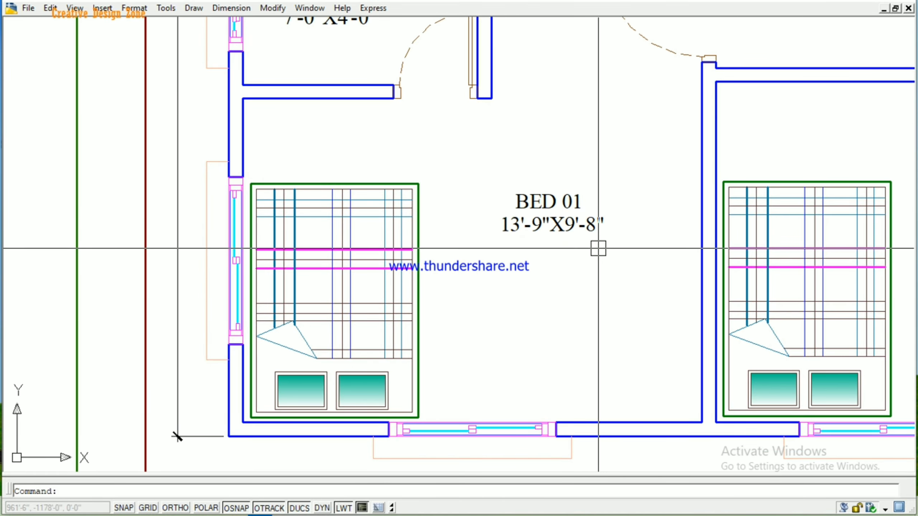
{"action": "scroll", "coordinate": [596, 247], "scroll_direction": "down", "scroll_amount": 3}
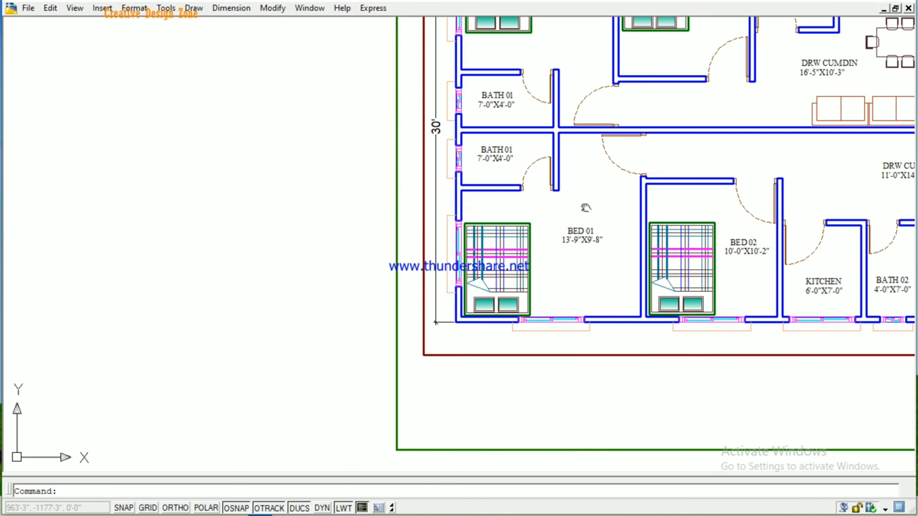
{"action": "middle_click_drag", "start_coordinate": [527, 159], "coordinate": [525, 240]}
{"action": "scroll", "coordinate": [526, 240], "scroll_direction": "up", "scroll_amount": 3}
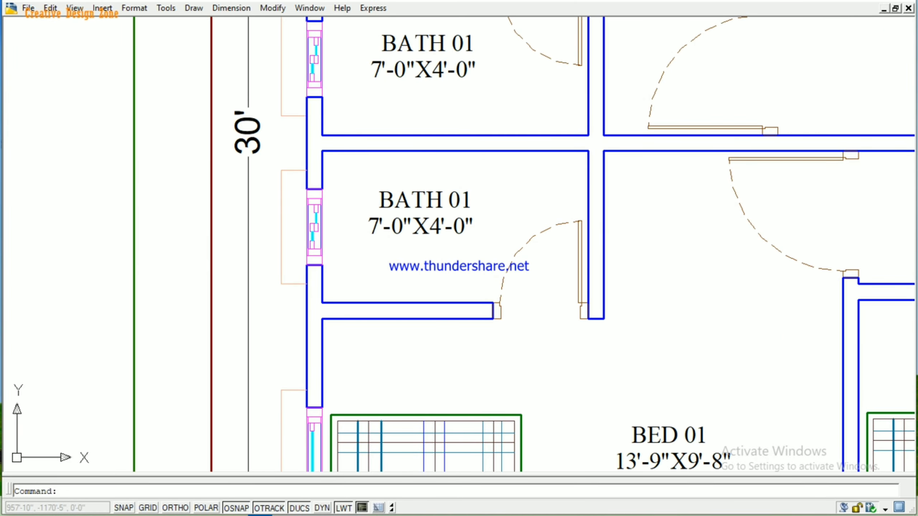
{"action": "scroll", "coordinate": [385, 185], "scroll_direction": "down", "scroll_amount": 5}
Pan and zoom back out to the whole four-unit floor plan
{"action": "middle_click_drag", "start_coordinate": [575, 374], "coordinate": [493, 341]}
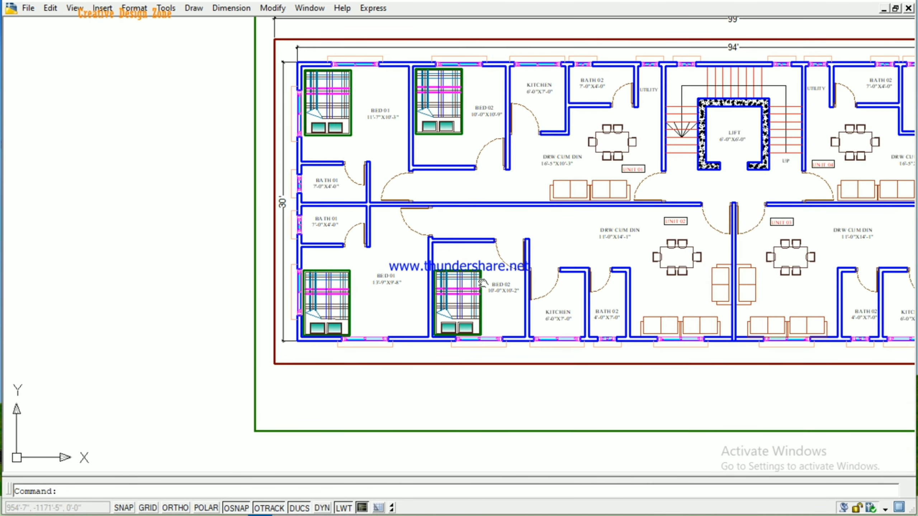
{"action": "middle_click_drag", "start_coordinate": [601, 306], "coordinate": [557, 318]}
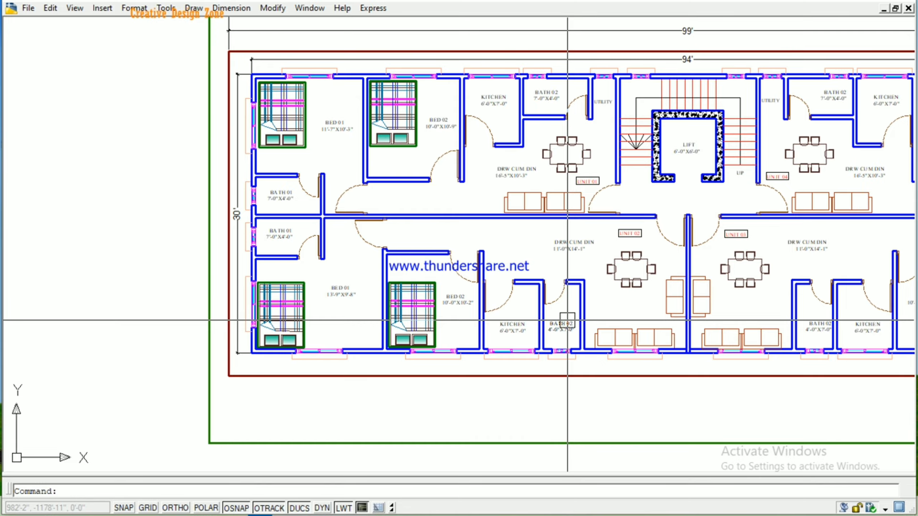
{"action": "middle_click_drag", "start_coordinate": [641, 307], "coordinate": [645, 332]}
{"action": "scroll", "coordinate": [609, 241], "scroll_direction": "up", "scroll_amount": 3}
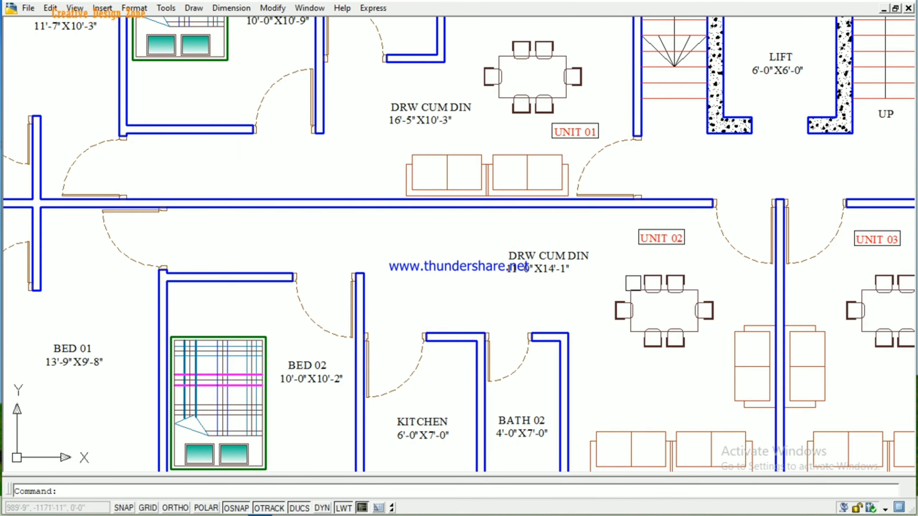
{"action": "scroll", "coordinate": [569, 195], "scroll_direction": "down", "scroll_amount": 2}
{"action": "scroll", "coordinate": [568, 195], "scroll_direction": "down", "scroll_amount": 3}
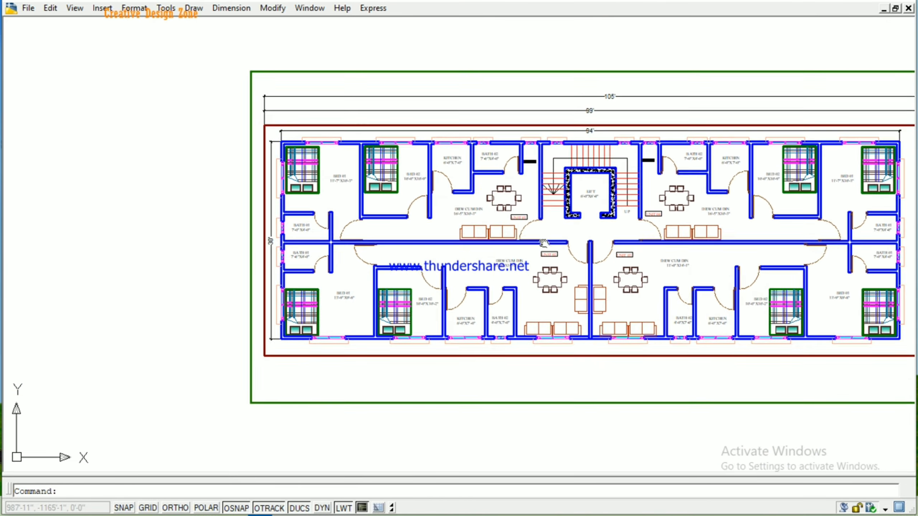
{"action": "scroll", "coordinate": [629, 188], "scroll_direction": "up", "scroll_amount": 4}
{"action": "scroll", "coordinate": [641, 194], "scroll_direction": "up", "scroll_amount": 2}
{"action": "scroll", "coordinate": [488, 270], "scroll_direction": "down", "scroll_amount": 3}
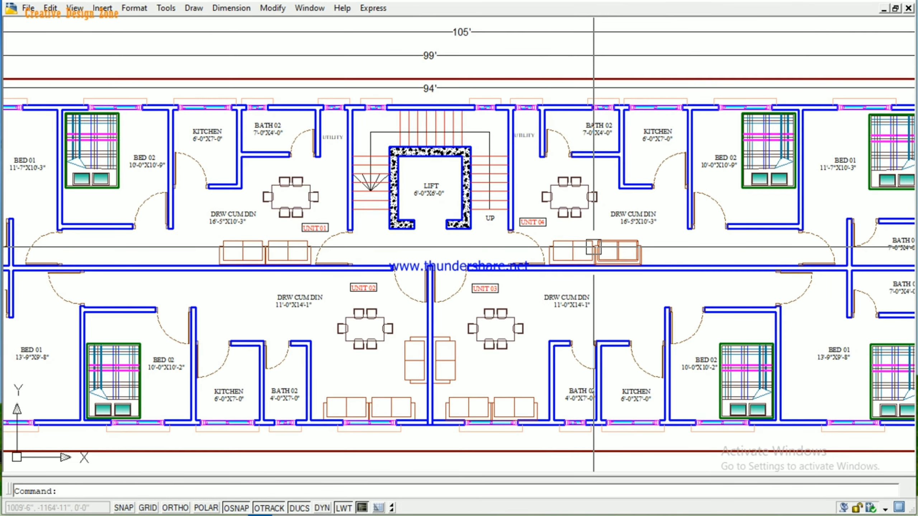
{"action": "middle_click_drag", "start_coordinate": [605, 270], "coordinate": [564, 268]}
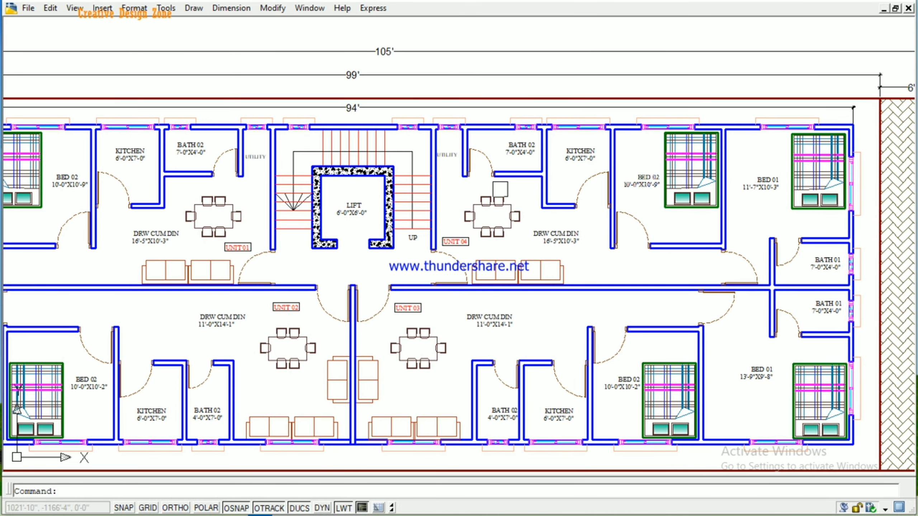
{"action": "mouse_move", "coordinate": [746, 268]}
{"action": "middle_mouse_down"}
{"action": "mouse_move", "coordinate": [611, 234]}
{"action": "mouse_move", "coordinate": [482, 184]}
{"action": "middle_mouse_up"}
{"action": "scroll", "coordinate": [640, 190], "scroll_direction": "down", "scroll_amount": 2}
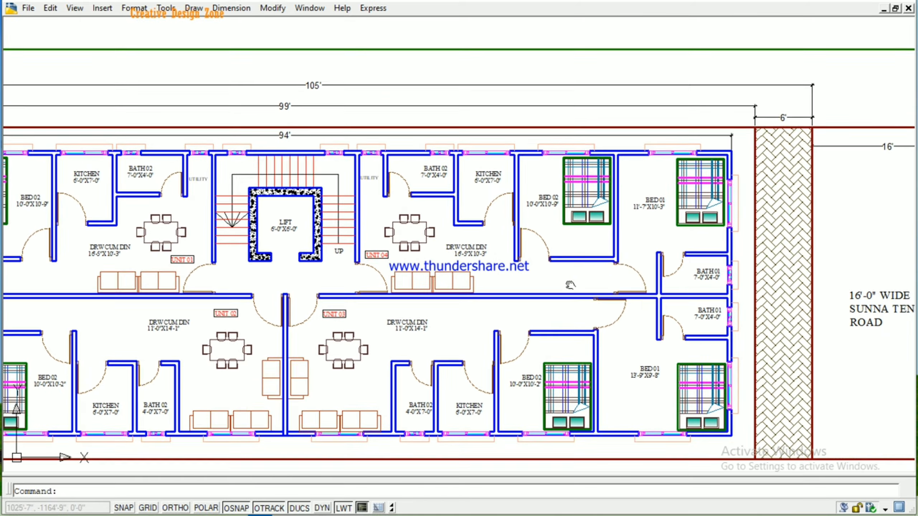
{"action": "scroll", "coordinate": [641, 190], "scroll_direction": "up", "scroll_amount": 3}
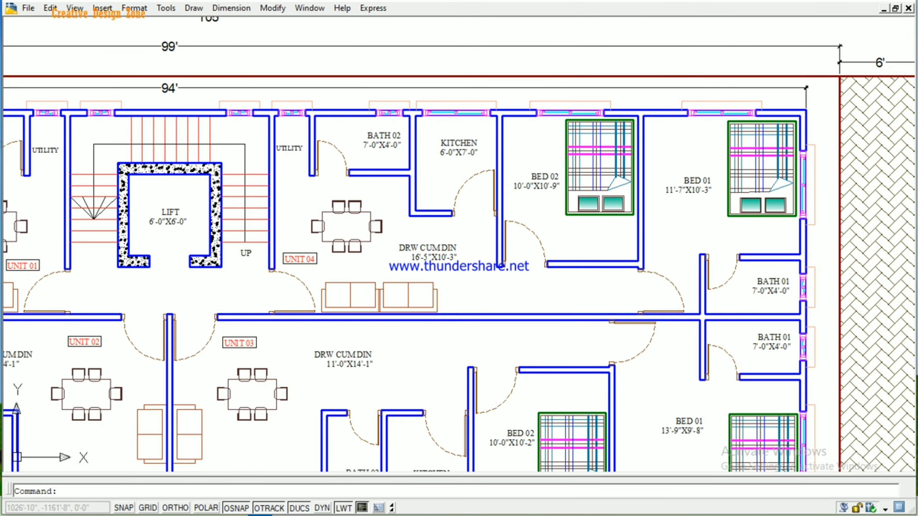
{"action": "scroll", "coordinate": [697, 314], "scroll_direction": "down", "scroll_amount": 4}
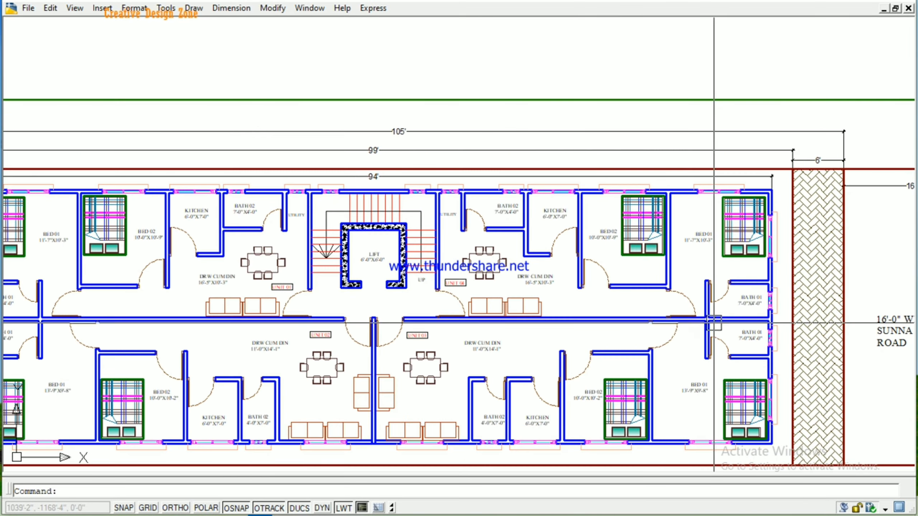
{"action": "scroll", "coordinate": [687, 284], "scroll_direction": "up", "scroll_amount": 2}
{"action": "scroll", "coordinate": [424, 232], "scroll_direction": "up", "scroll_amount": 1}
{"action": "scroll", "coordinate": [426, 246], "scroll_direction": "down", "scroll_amount": 4}
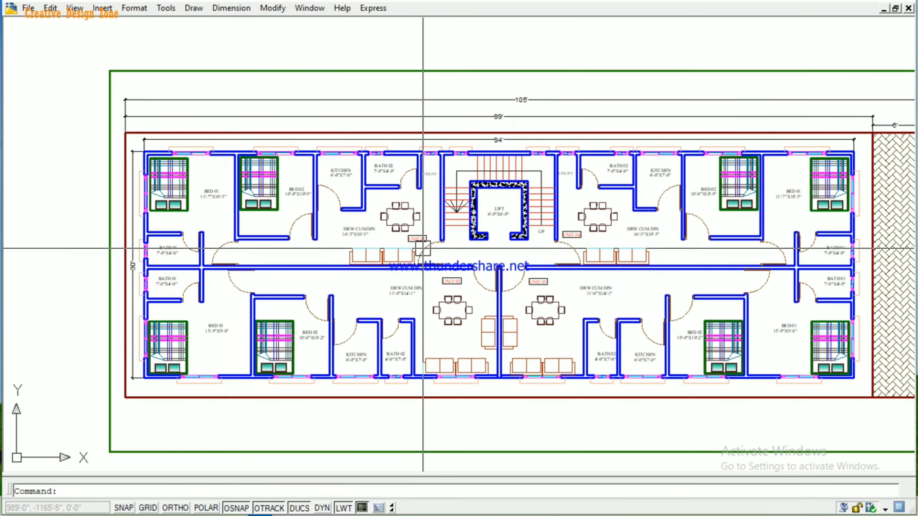
{"action": "middle_click_drag", "start_coordinate": [426, 246], "coordinate": [406, 251]}
{"action": "scroll", "coordinate": [715, 246], "scroll_direction": "up", "scroll_amount": 5}
{"action": "scroll", "coordinate": [573, 223], "scroll_direction": "down", "scroll_amount": 5}
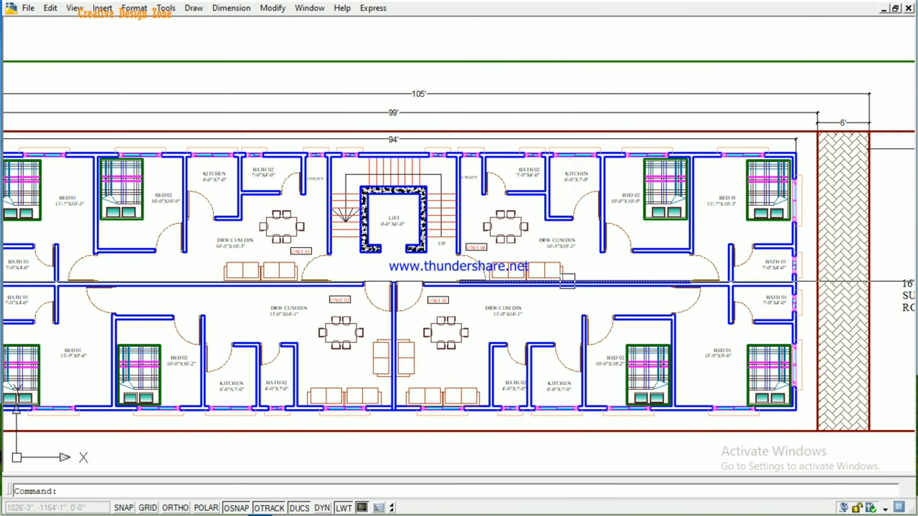
{"action": "scroll", "coordinate": [574, 223], "scroll_direction": "down", "scroll_amount": 1}
{"action": "scroll", "coordinate": [574, 223], "scroll_direction": "up", "scroll_amount": 2}
{"action": "scroll", "coordinate": [574, 223], "scroll_direction": "down", "scroll_amount": 1}
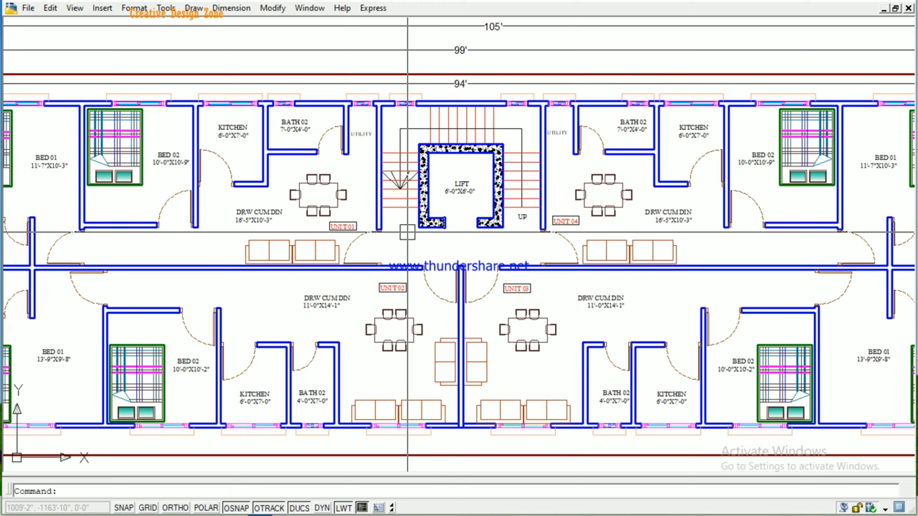
{"action": "middle_click_drag", "start_coordinate": [554, 317], "coordinate": [634, 242]}
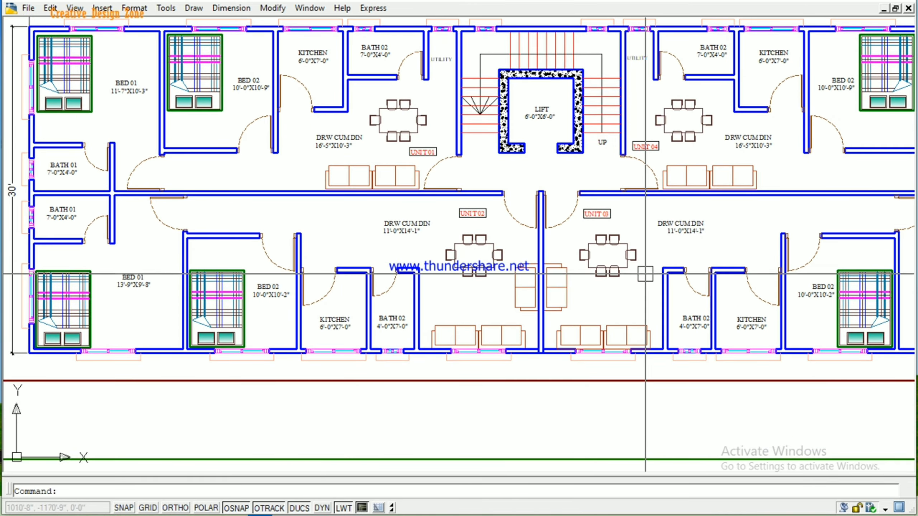
{"action": "scroll", "coordinate": [480, 244], "scroll_direction": "up", "scroll_amount": 3}
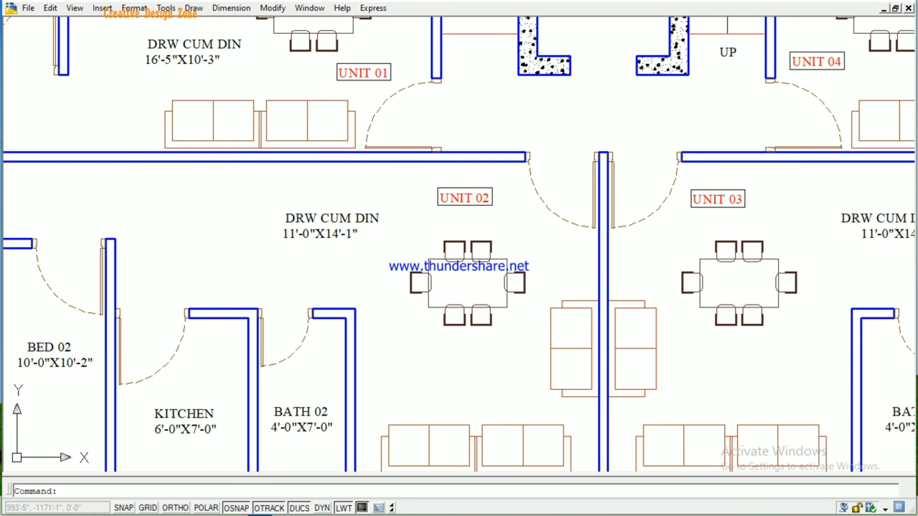
{"action": "scroll", "coordinate": [505, 261], "scroll_direction": "down", "scroll_amount": 4}
{"action": "scroll", "coordinate": [478, 191], "scroll_direction": "up", "scroll_amount": 2}
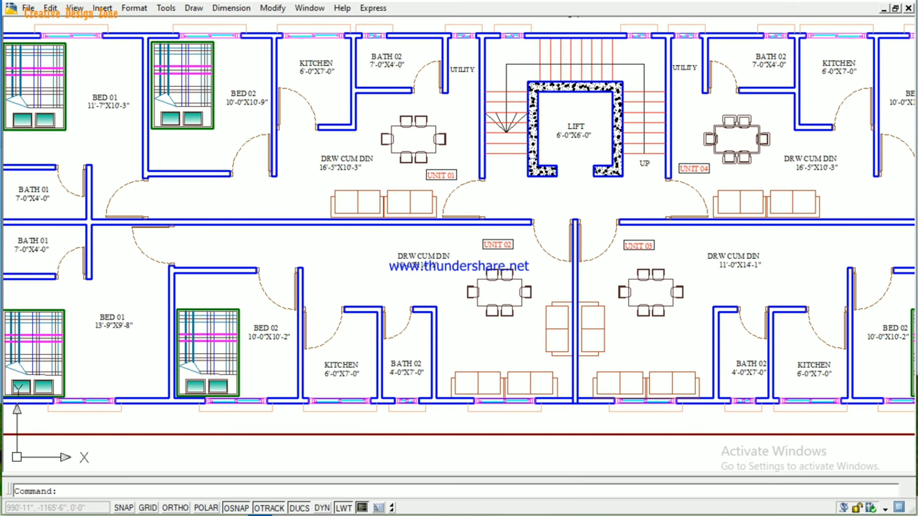
{"action": "scroll", "coordinate": [563, 184], "scroll_direction": "down", "scroll_amount": 5}
{"action": "scroll", "coordinate": [548, 123], "scroll_direction": "up", "scroll_amount": 3}
{"action": "scroll", "coordinate": [569, 215], "scroll_direction": "up", "scroll_amount": 6}
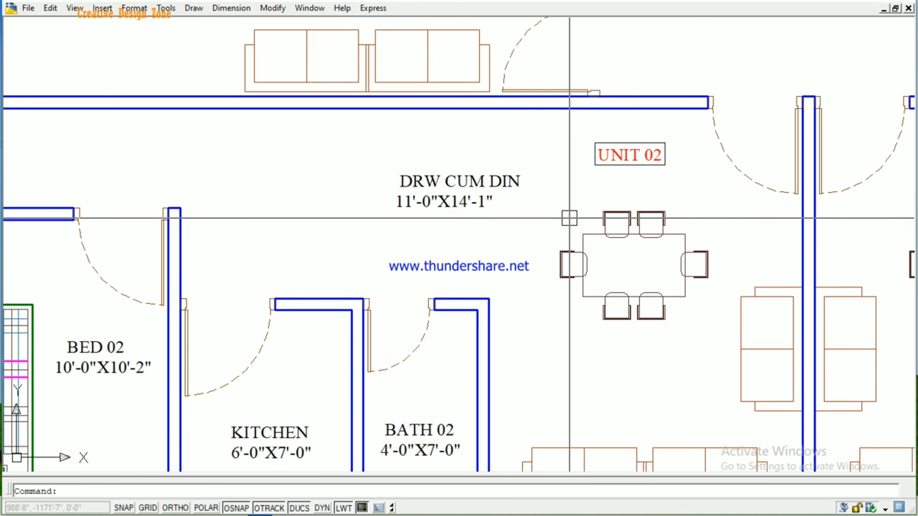
{"action": "scroll", "coordinate": [582, 240], "scroll_direction": "down", "scroll_amount": 4}
{"action": "scroll", "coordinate": [668, 217], "scroll_direction": "up", "scroll_amount": 2}
{"action": "scroll", "coordinate": [557, 216], "scroll_direction": "up", "scroll_amount": 2}
{"action": "scroll", "coordinate": [556, 237], "scroll_direction": "down", "scroll_amount": 3}
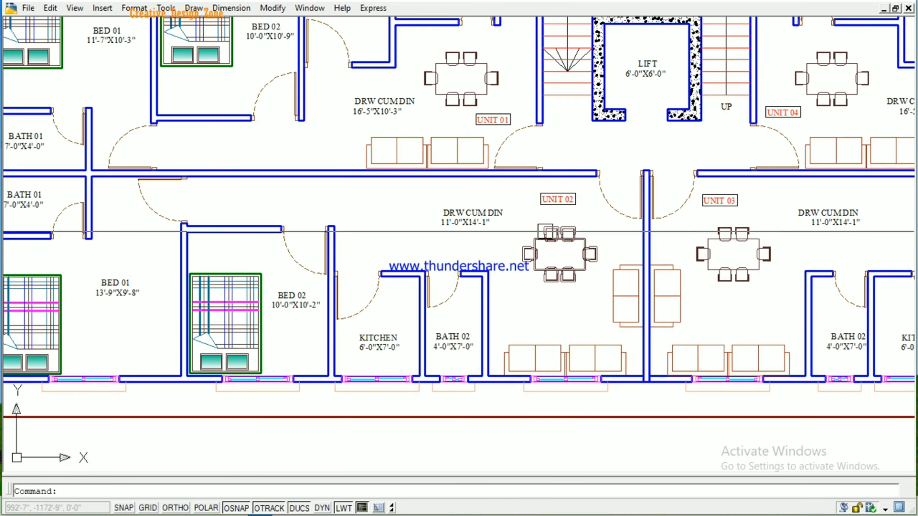
{"action": "scroll", "coordinate": [560, 199], "scroll_direction": "up", "scroll_amount": 2}
{"action": "scroll", "coordinate": [557, 260], "scroll_direction": "down", "scroll_amount": 10}
{"action": "middle_click_drag", "start_coordinate": [557, 260], "coordinate": [475, 249]}
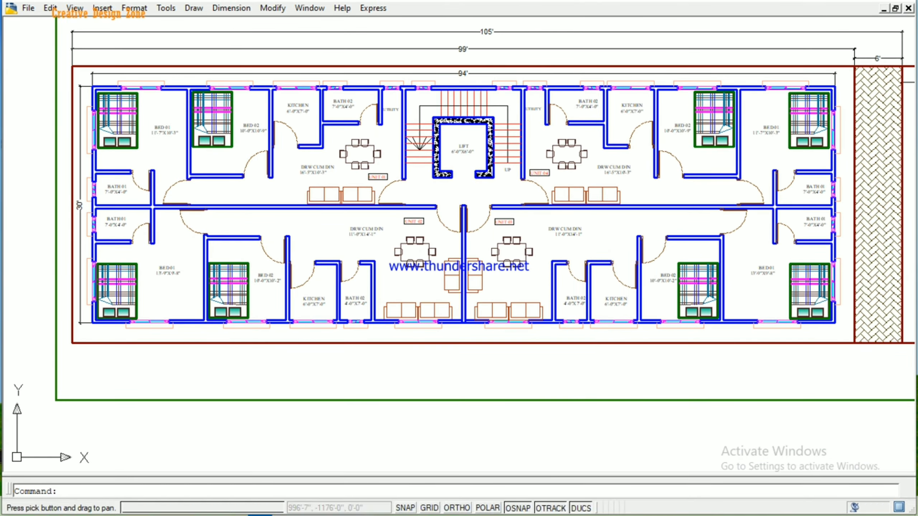
{"action": "scroll", "coordinate": [563, 270], "scroll_direction": "up", "scroll_amount": 9}
{"action": "middle_click_drag", "start_coordinate": [563, 270], "coordinate": [529, 277]}
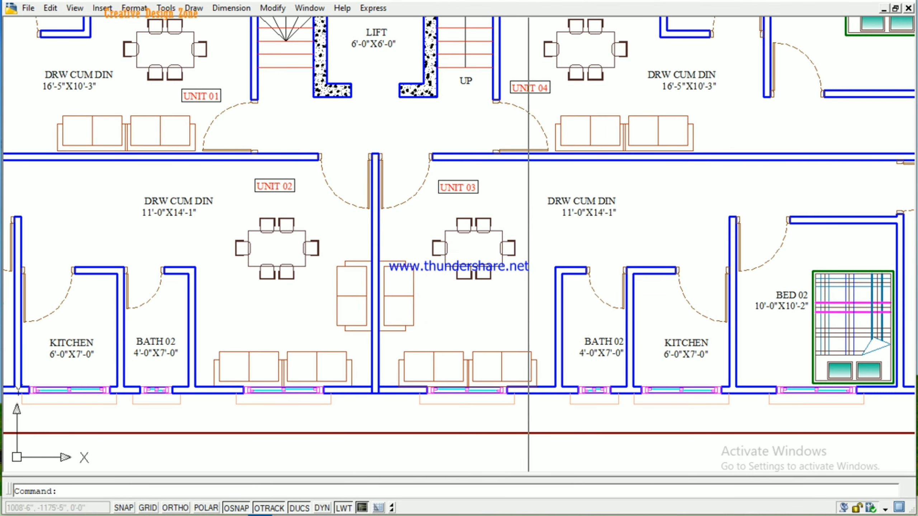
{"action": "scroll", "coordinate": [622, 234], "scroll_direction": "down", "scroll_amount": 2}
{"action": "middle_click_drag", "start_coordinate": [623, 234], "coordinate": [505, 237]}
{"action": "middle_click_drag", "start_coordinate": [759, 237], "coordinate": [641, 237]}
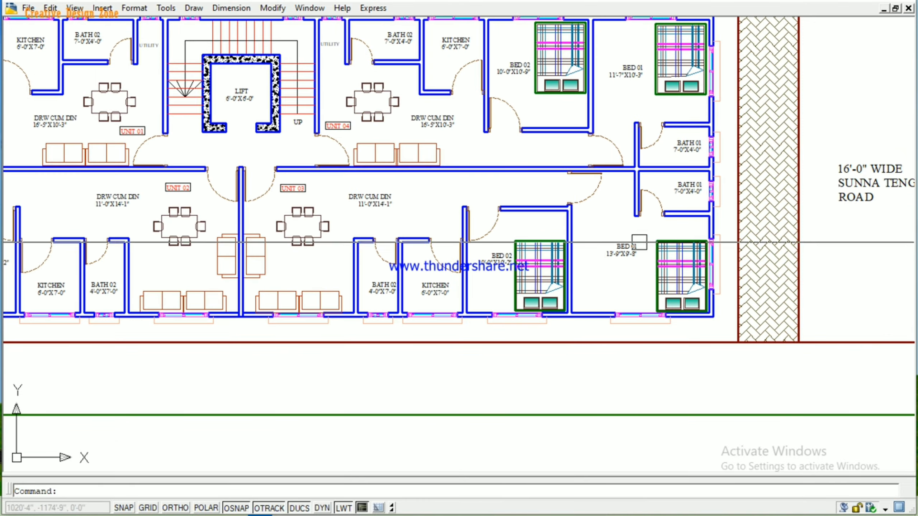
{"action": "scroll", "coordinate": [569, 243], "scroll_direction": "up", "scroll_amount": 2}
{"action": "middle_click_drag", "start_coordinate": [570, 243], "coordinate": [750, 260]}
{"action": "mouse_move", "coordinate": [608, 280]}
{"action": "middle_mouse_down"}
{"action": "mouse_move", "coordinate": [608, 252]}
{"action": "mouse_move", "coordinate": [381, 257]}
{"action": "middle_mouse_up"}
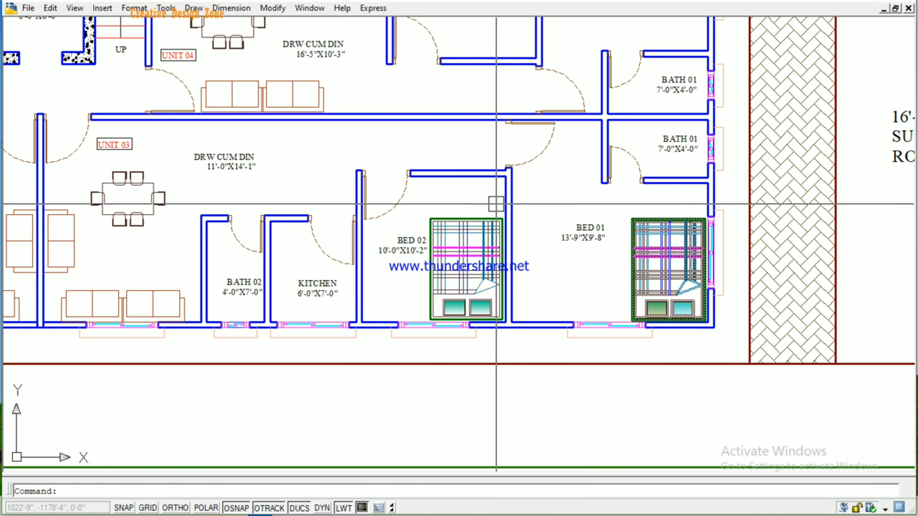
{"action": "scroll", "coordinate": [496, 204], "scroll_direction": "down", "scroll_amount": 3}
{"action": "scroll", "coordinate": [592, 325], "scroll_direction": "up", "scroll_amount": 1}
{"action": "scroll", "coordinate": [549, 264], "scroll_direction": "up", "scroll_amount": 1}
{"action": "scroll", "coordinate": [700, 274], "scroll_direction": "up", "scroll_amount": 1}
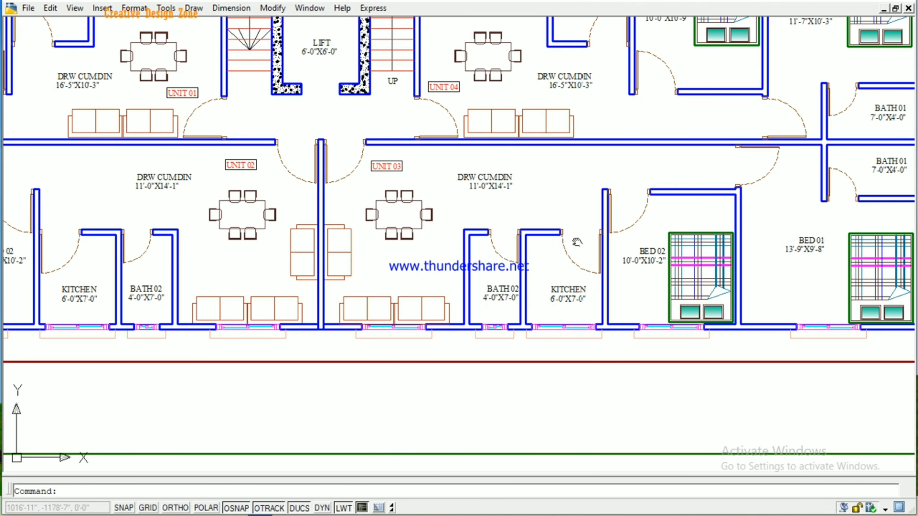
{"action": "middle_click_drag", "start_coordinate": [577, 242], "coordinate": [516, 239]}
{"action": "middle_click_drag", "start_coordinate": [783, 241], "coordinate": [652, 241]}
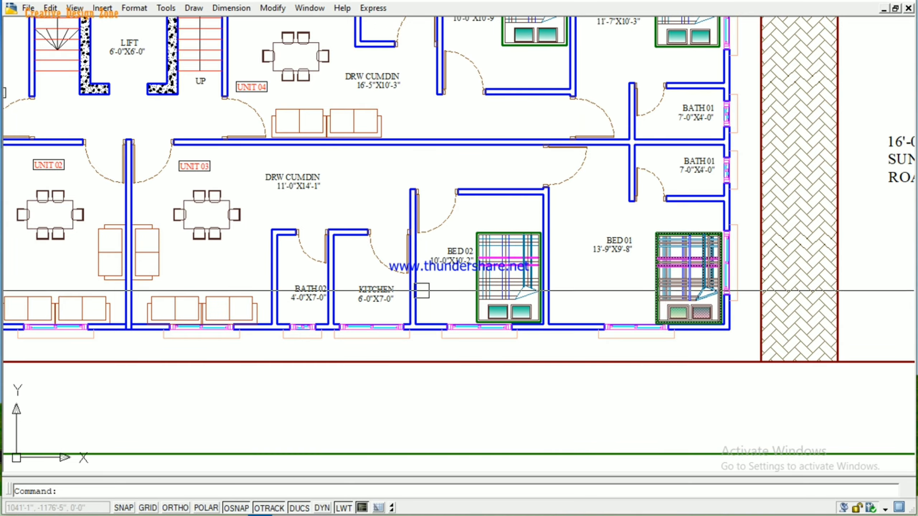
{"action": "scroll", "coordinate": [421, 291], "scroll_direction": "down", "scroll_amount": 4}
{"action": "scroll", "coordinate": [542, 297], "scroll_direction": "up", "scroll_amount": 1}
{"action": "scroll", "coordinate": [610, 297], "scroll_direction": "down", "scroll_amount": 2}
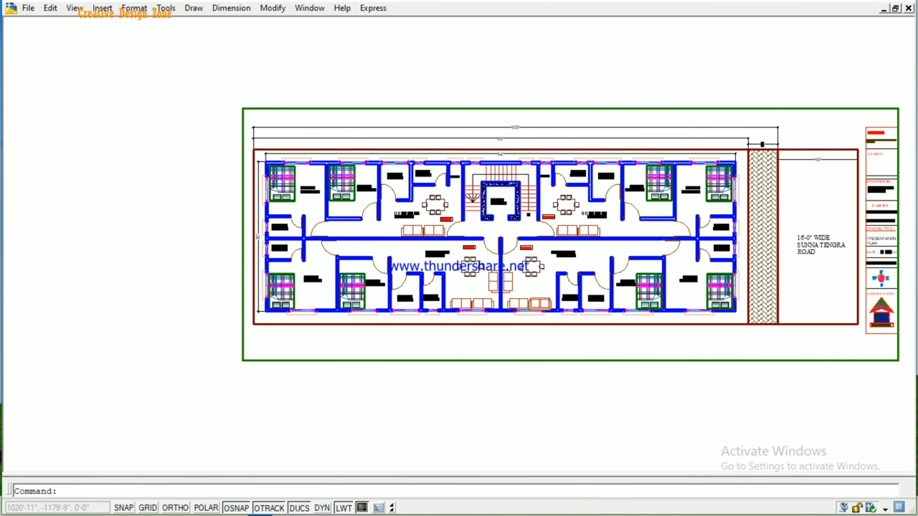
{"action": "scroll", "coordinate": [545, 234], "scroll_direction": "up", "scroll_amount": 3}
{"action": "scroll", "coordinate": [544, 319], "scroll_direction": "down", "scroll_amount": 2}
{"action": "mouse_move", "coordinate": [537, 284]}
{"action": "middle_mouse_down"}
{"action": "mouse_move", "coordinate": [502, 245]}
{"action": "mouse_move", "coordinate": [451, 265]}
{"action": "middle_mouse_up"}
{"action": "scroll", "coordinate": [447, 227], "scroll_direction": "up", "scroll_amount": 2}
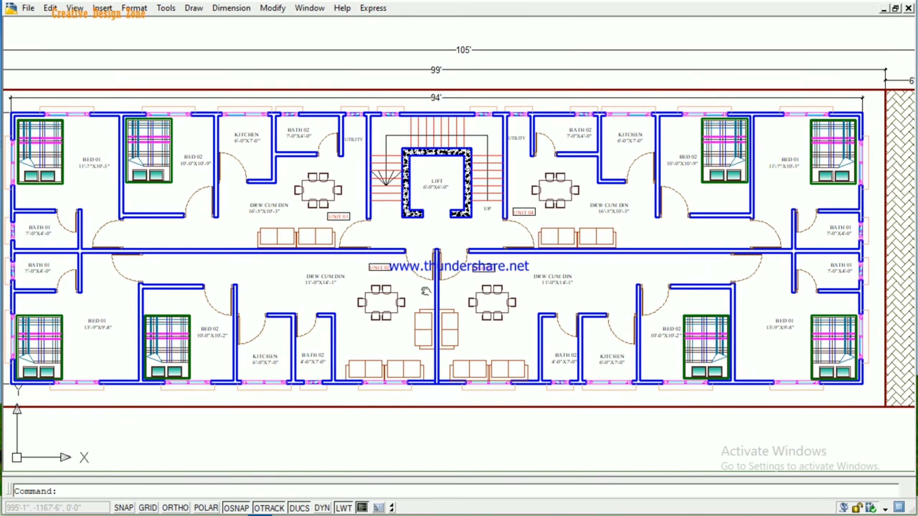
{"action": "scroll", "coordinate": [451, 266], "scroll_direction": "up", "scroll_amount": 2}
{"action": "scroll", "coordinate": [451, 266], "scroll_direction": "up", "scroll_amount": 2}
{"action": "scroll", "coordinate": [452, 266], "scroll_direction": "down", "scroll_amount": 1}
{"action": "scroll", "coordinate": [477, 295], "scroll_direction": "down", "scroll_amount": 3}
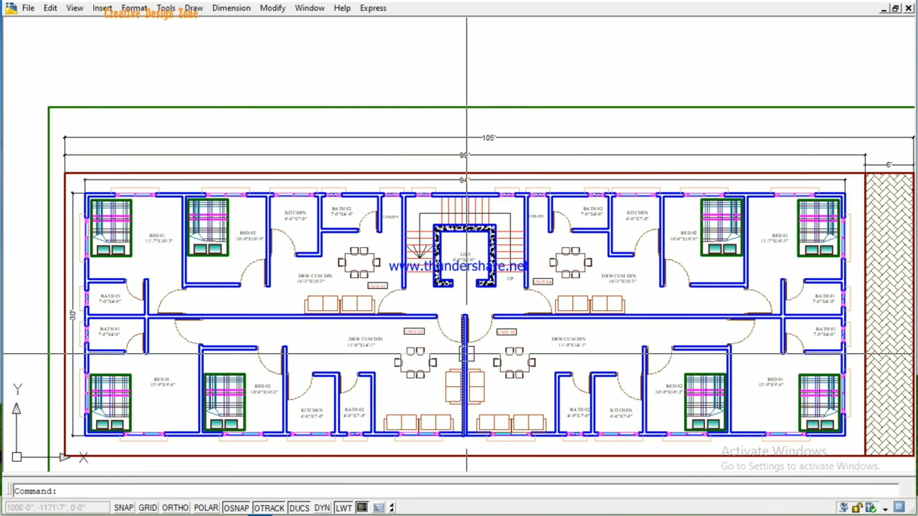
{"action": "scroll", "coordinate": [477, 295], "scroll_direction": "up", "scroll_amount": 1}
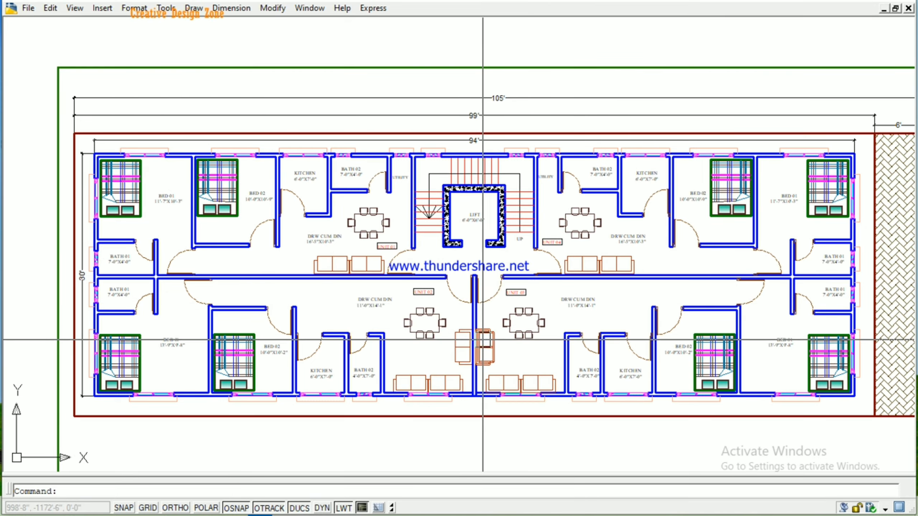
{"action": "scroll", "coordinate": [482, 340], "scroll_direction": "down", "scroll_amount": 1}
{"action": "scroll", "coordinate": [483, 340], "scroll_direction": "up", "scroll_amount": 1}
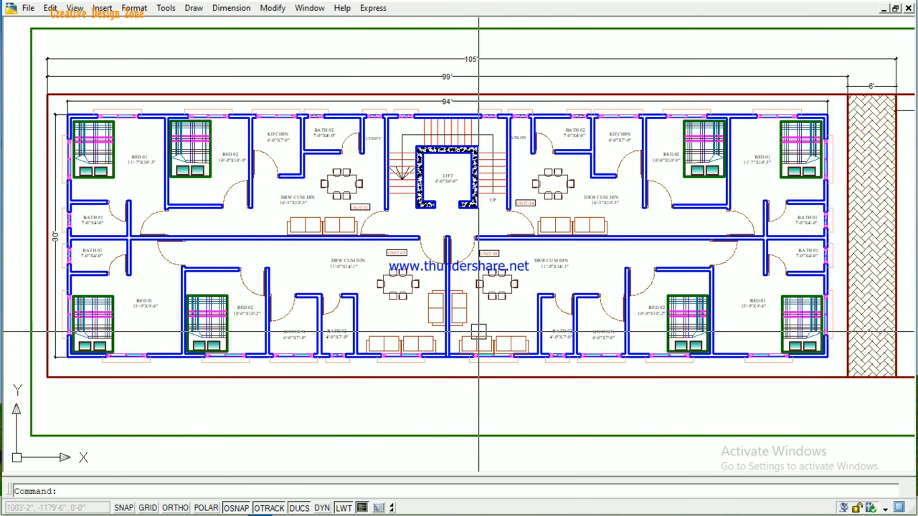
{"action": "middle_click_drag", "start_coordinate": [552, 372], "coordinate": [502, 340]}
{"action": "scroll", "coordinate": [502, 340], "scroll_direction": "down", "scroll_amount": 2}
{"action": "scroll", "coordinate": [477, 311], "scroll_direction": "up", "scroll_amount": 2}
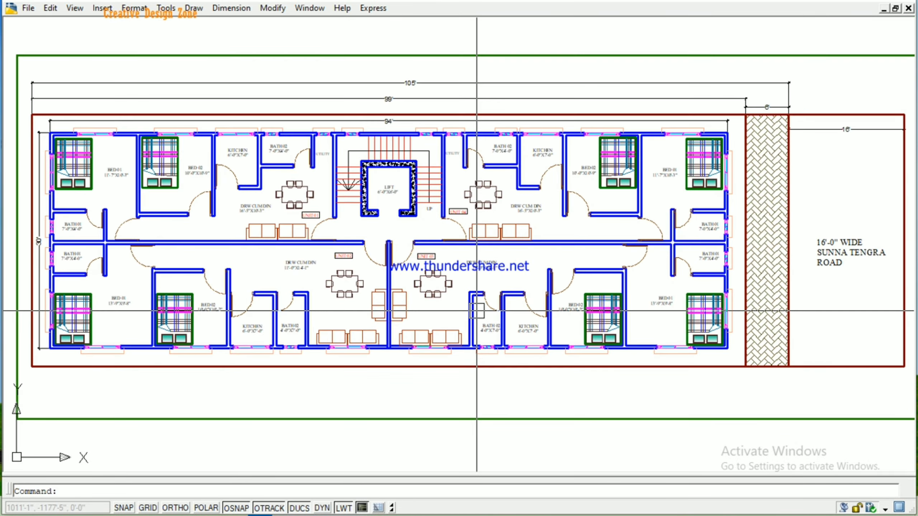
{"action": "scroll", "coordinate": [453, 328], "scroll_direction": "down", "scroll_amount": 1}
{"action": "scroll", "coordinate": [453, 328], "scroll_direction": "up", "scroll_amount": 1}
{"action": "middle_click_drag", "start_coordinate": [452, 328], "coordinate": [471, 319]}
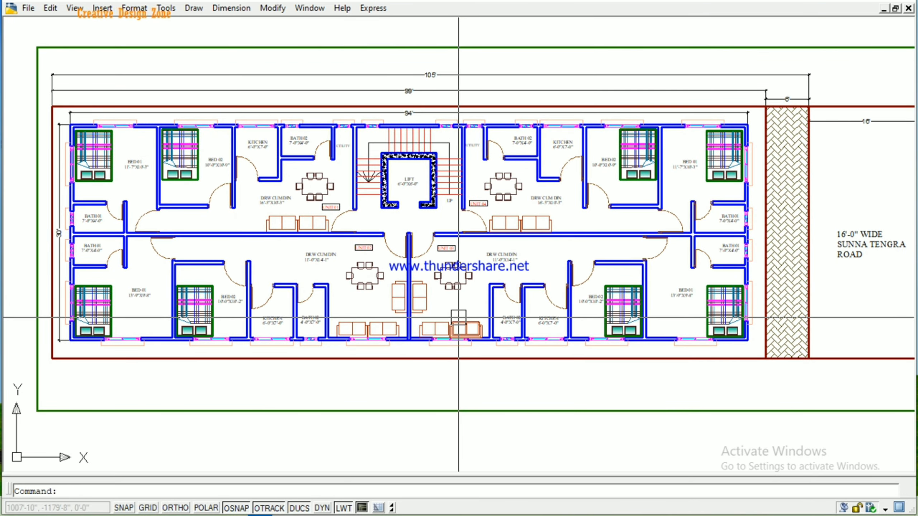
{"action": "mouse_move", "coordinate": [456, 317]}
{"action": "middle_mouse_down"}
{"action": "mouse_move", "coordinate": [430, 310]}
{"action": "mouse_move", "coordinate": [431, 332]}
{"action": "middle_mouse_up"}
{"action": "scroll", "coordinate": [438, 316], "scroll_direction": "down", "scroll_amount": 2}
{"action": "scroll", "coordinate": [438, 317], "scroll_direction": "up", "scroll_amount": 1}
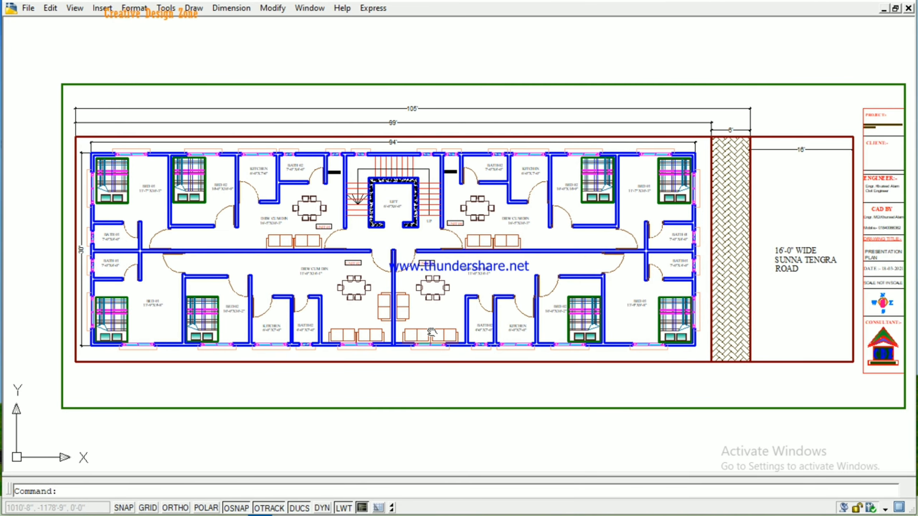